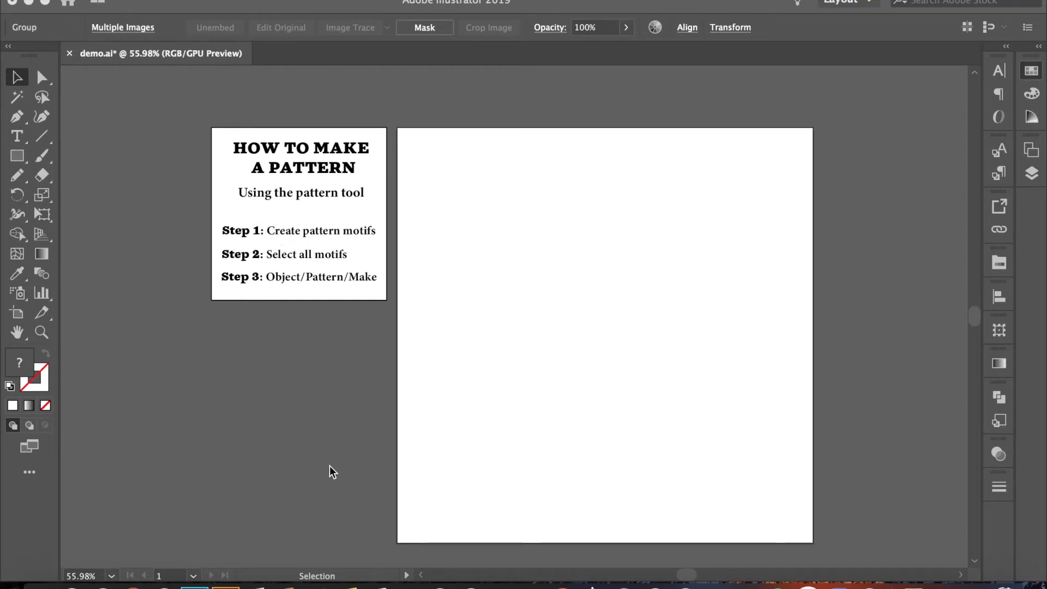
- Move the rooster and two egg motifs together from the pasteboard onto the blank square artboard and deselect them
{"action": "scroll", "coordinate": [329, 466], "scroll_direction": "right", "scroll_amount": 10}
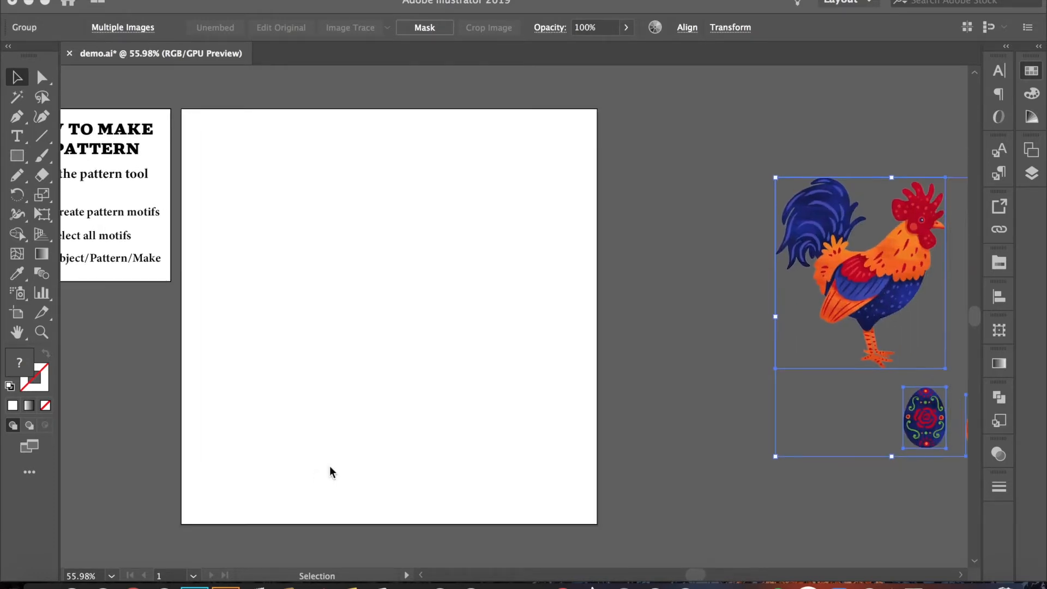
{"action": "scroll", "coordinate": [329, 466], "scroll_direction": "right", "scroll_amount": 4}
{"action": "left_click_drag", "start_coordinate": [800, 285], "coordinate": [535, 270]}
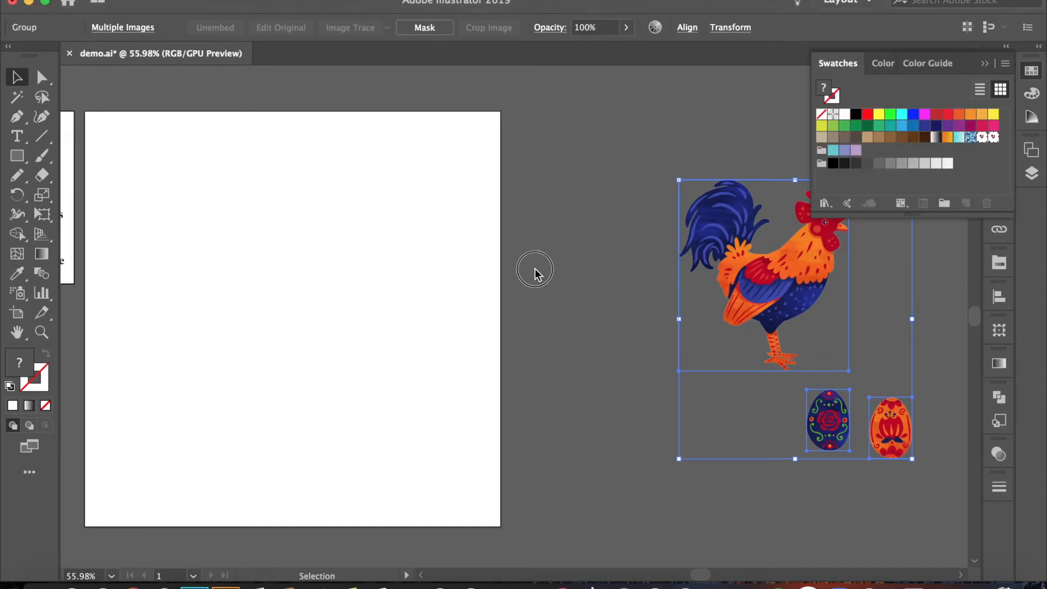
{"action": "left_click_drag", "start_coordinate": [718, 268], "coordinate": [208, 258]}
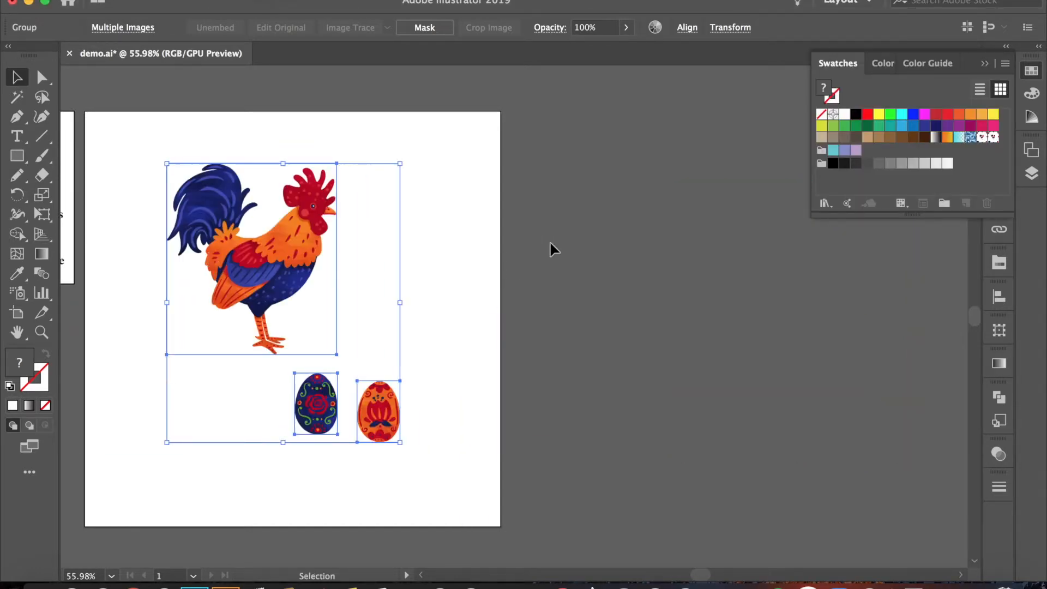
{"action": "scroll", "coordinate": [551, 244], "scroll_direction": "left", "scroll_amount": 6}
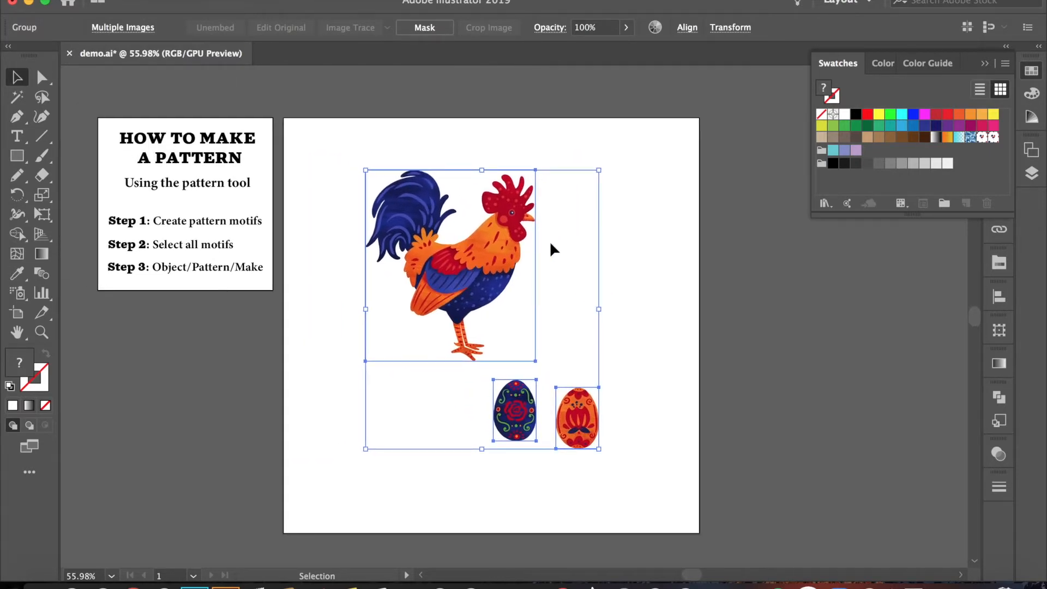
{"action": "left_click", "coordinate": [743, 224]}
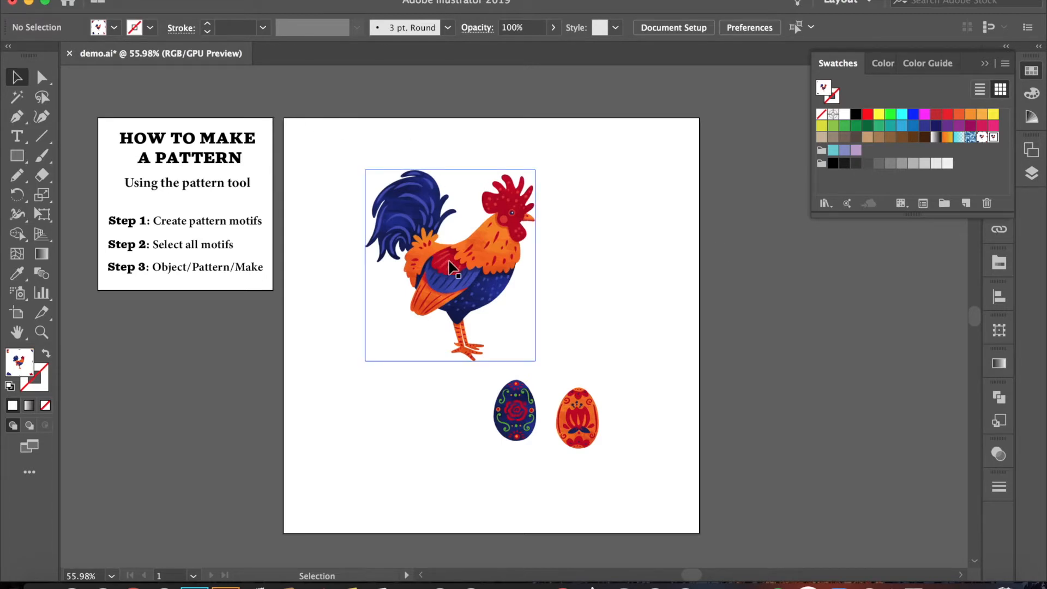
- Select the rooster and both eggs on the artboard and make a new pattern from them
{"action": "left_click_drag", "start_coordinate": [351, 166], "coordinate": [561, 329]}
{"action": "left_click_drag", "start_coordinate": [620, 386], "coordinate": [623, 388]}
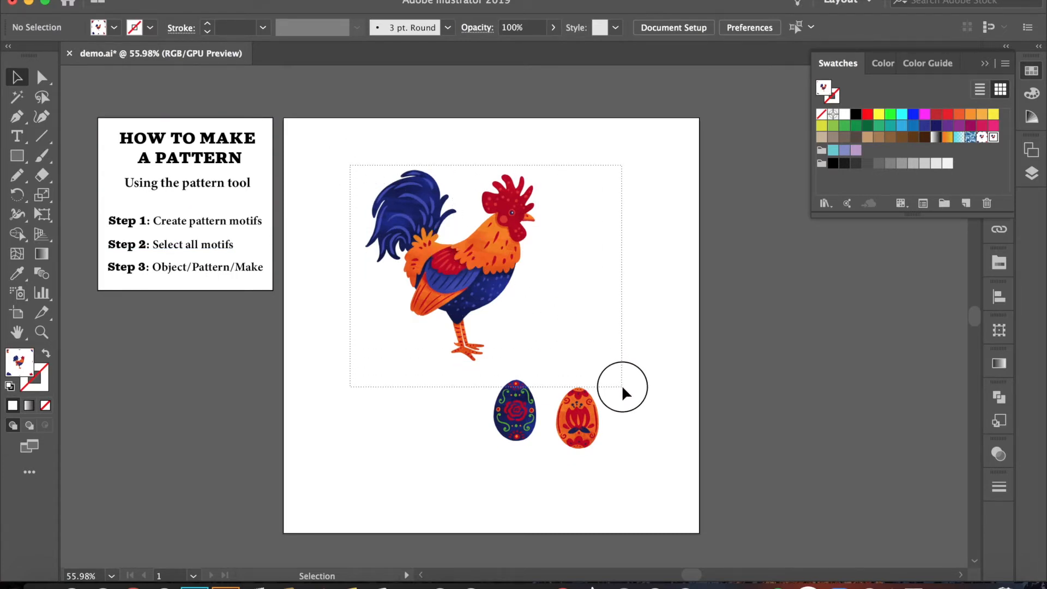
{"action": "left_click_drag", "start_coordinate": [655, 465], "coordinate": [657, 469]}
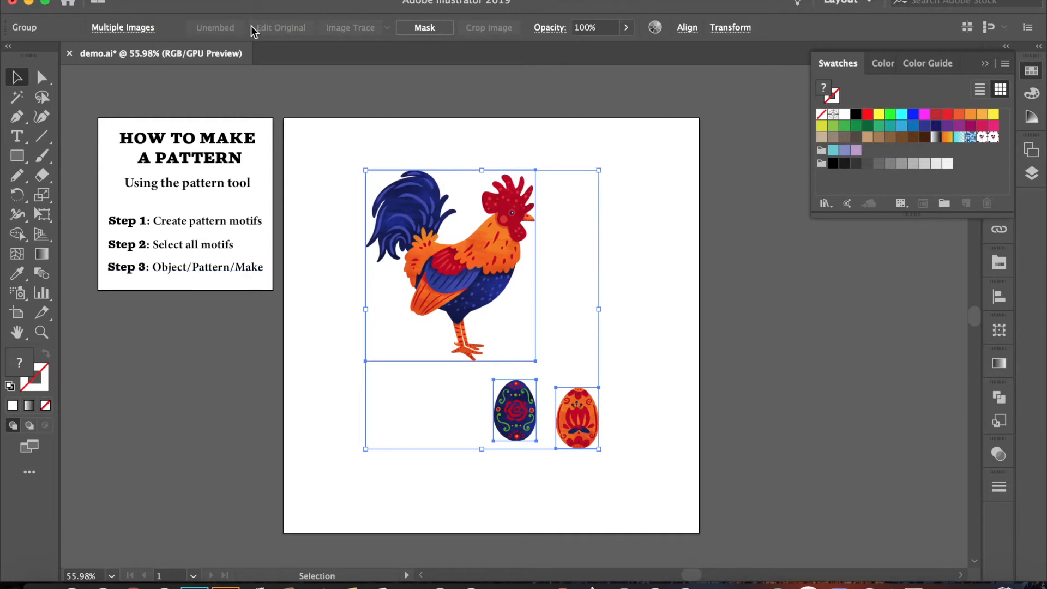
{"action": "left_click", "coordinate": [198, 0]}
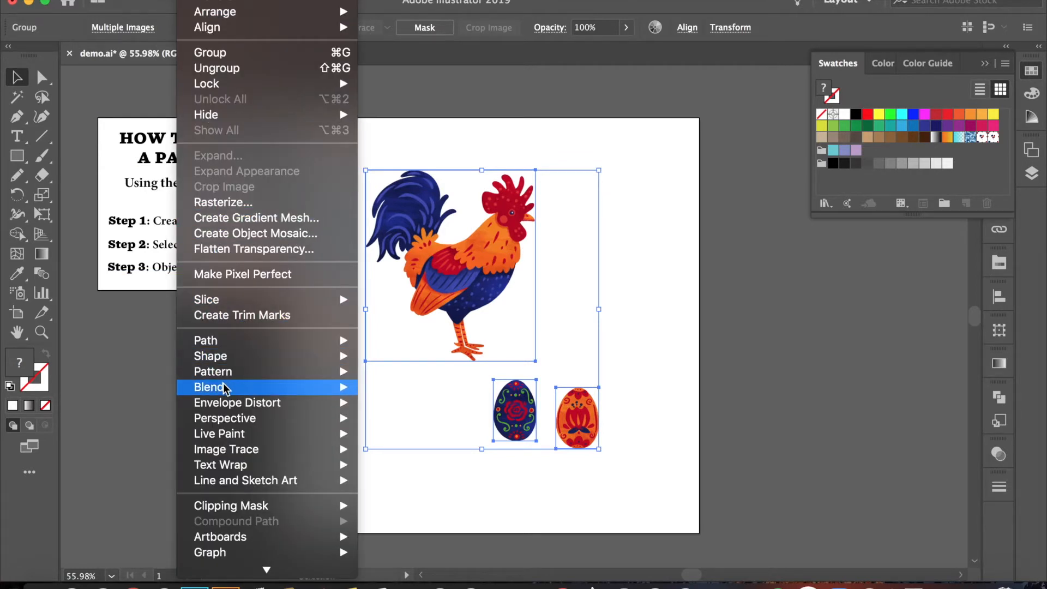
{"action": "mouse_move", "coordinate": [224, 373]}
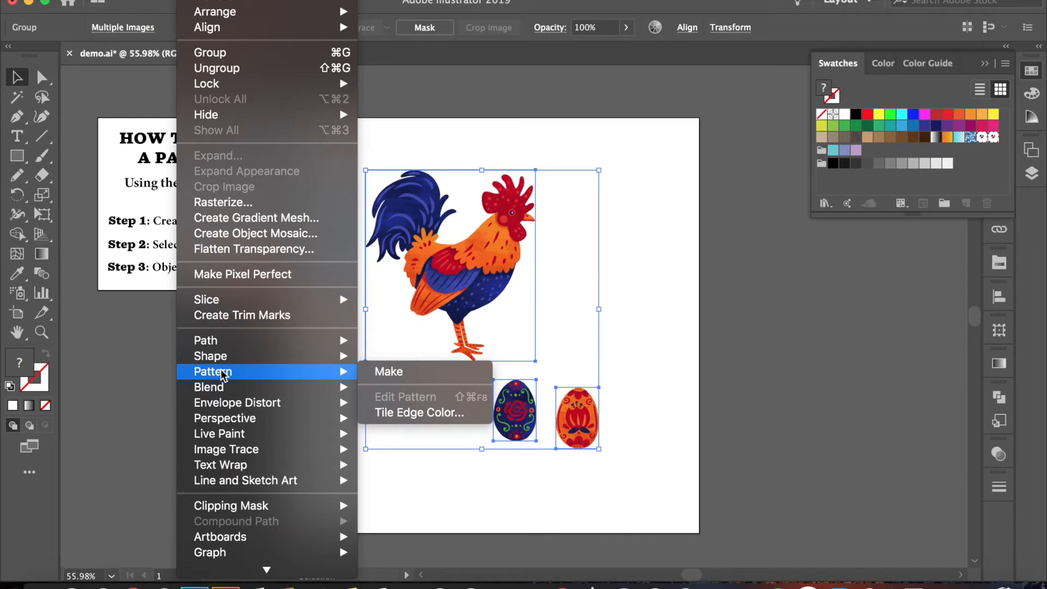
{"action": "left_click", "coordinate": [387, 372]}
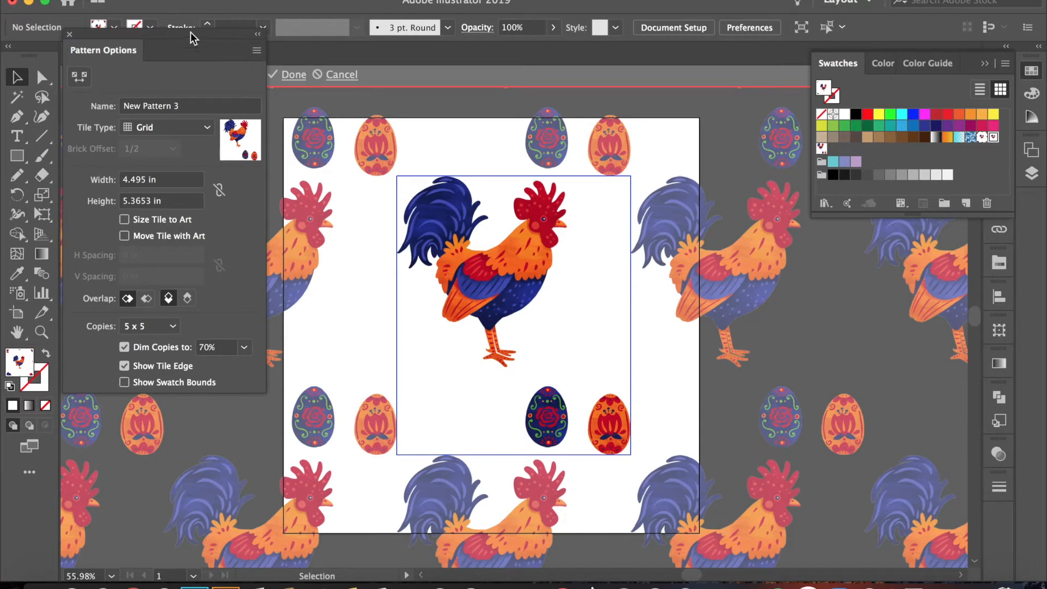
- Examine how the rooster and egg tile repeats around the artboard at different magnifications
{"action": "left_click", "coordinate": [127, 299]}
{"action": "scroll", "coordinate": [748, 295], "scroll_direction": "down", "scroll_amount": 3}
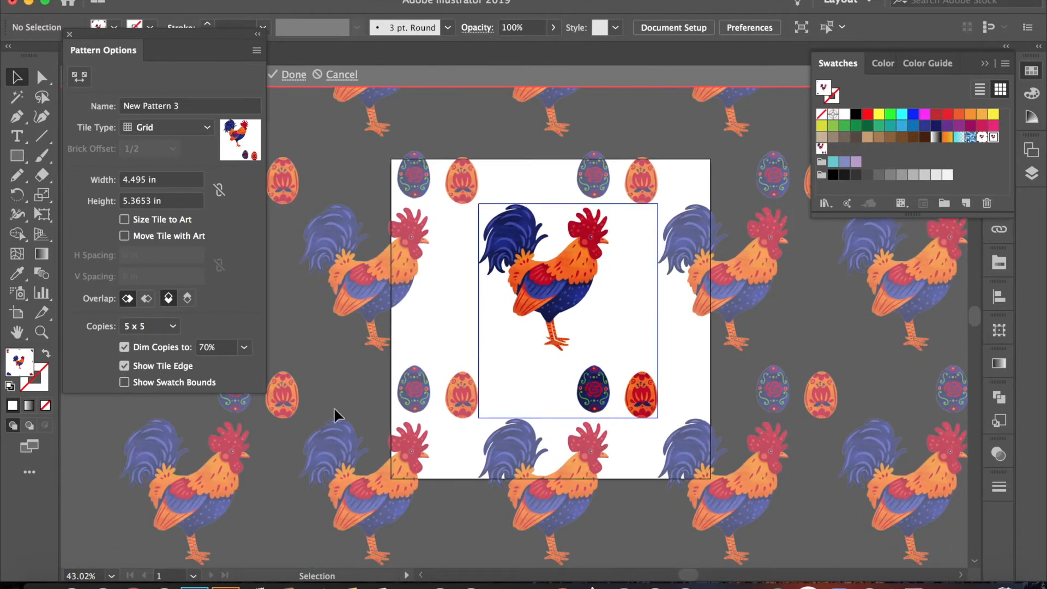
{"action": "scroll", "coordinate": [334, 407], "scroll_direction": "down", "scroll_amount": 5}
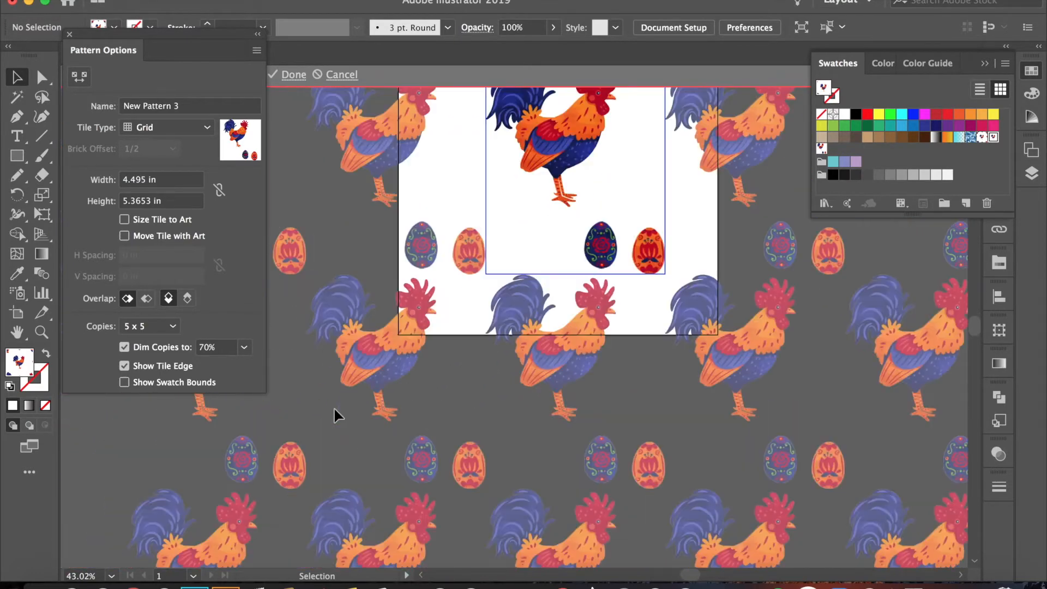
{"action": "scroll", "coordinate": [334, 407], "scroll_direction": "up", "scroll_amount": 3}
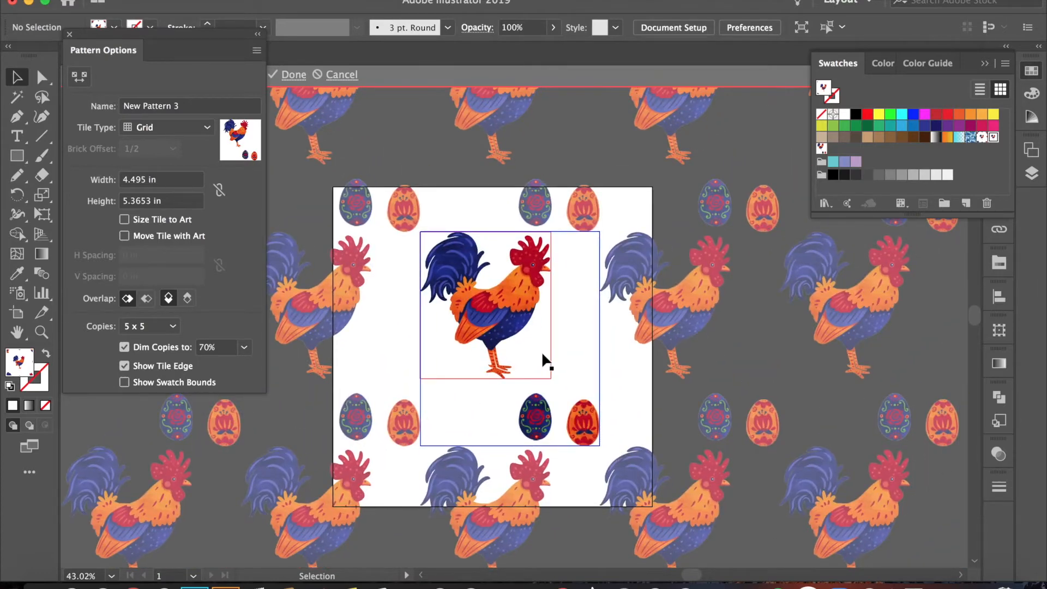
{"action": "scroll", "coordinate": [542, 351], "scroll_direction": "down", "scroll_amount": 3}
{"action": "scroll", "coordinate": [543, 351], "scroll_direction": "down", "scroll_amount": 1}
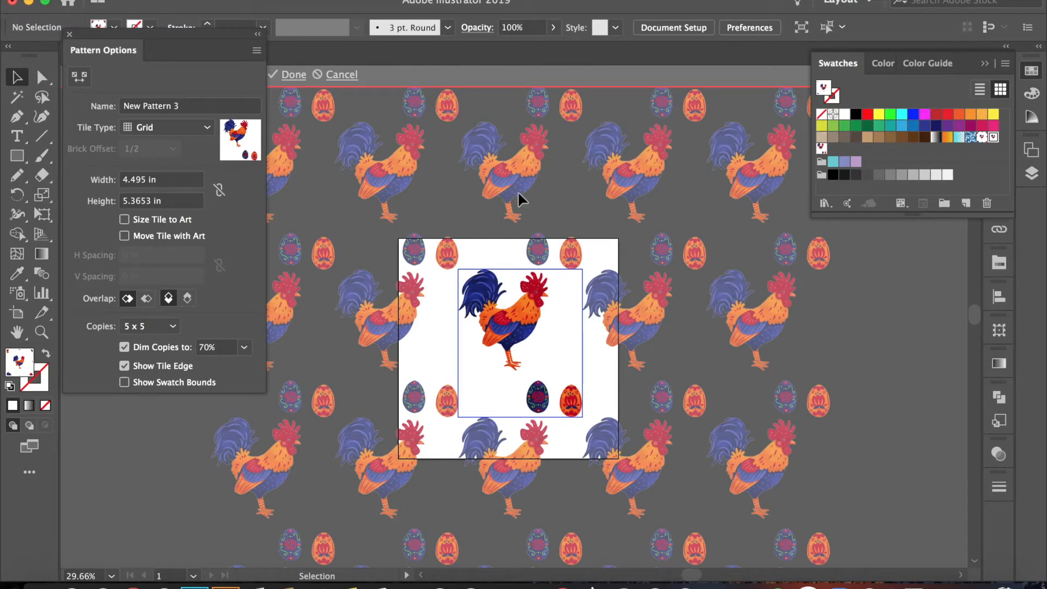
{"action": "scroll", "coordinate": [518, 194], "scroll_direction": "up", "scroll_amount": 3}
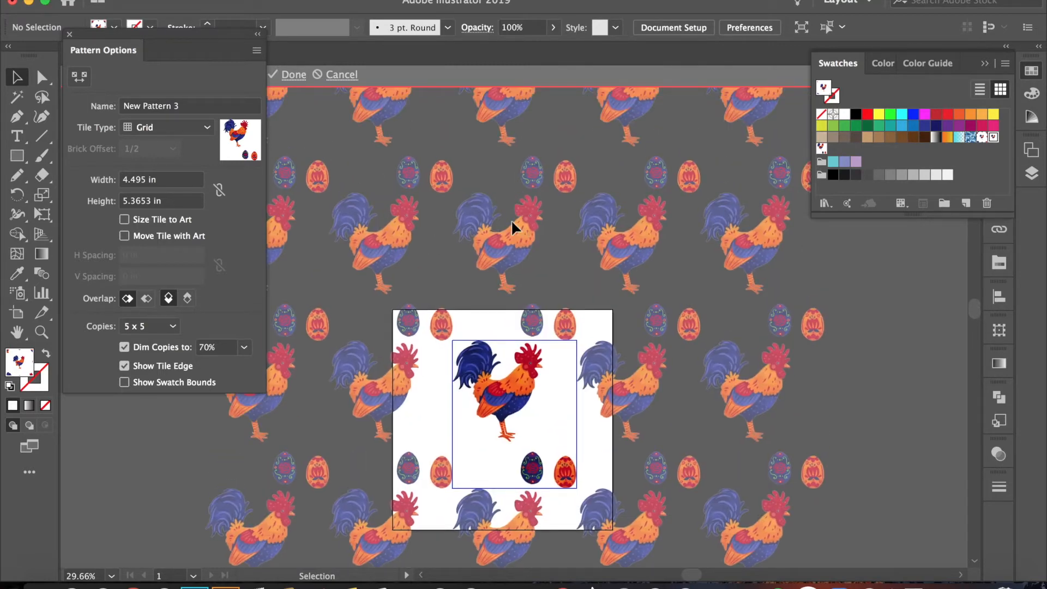
{"action": "scroll", "coordinate": [512, 219], "scroll_direction": "down", "scroll_amount": 3}
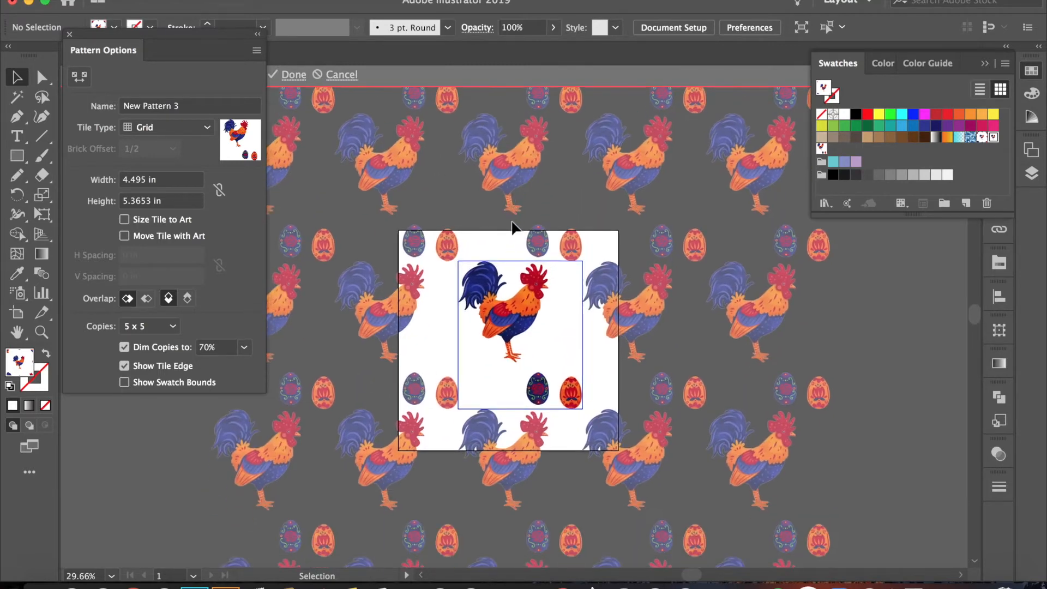
{"action": "scroll", "coordinate": [512, 224], "scroll_direction": "up", "scroll_amount": 5}
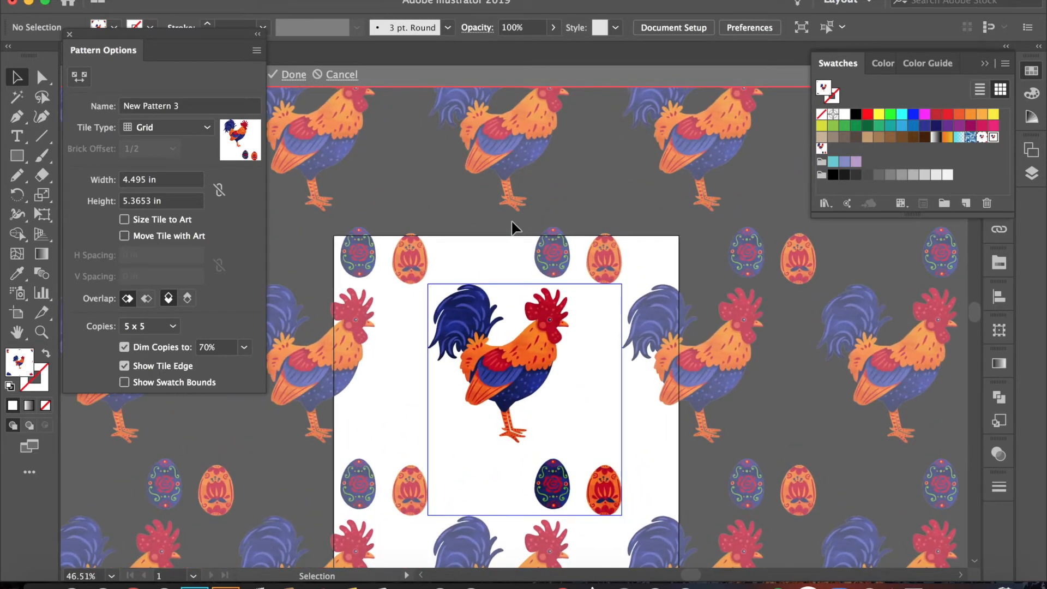
{"action": "scroll", "coordinate": [512, 225], "scroll_direction": "down", "scroll_amount": 5}
{"action": "scroll", "coordinate": [513, 225], "scroll_direction": "left", "scroll_amount": 2}
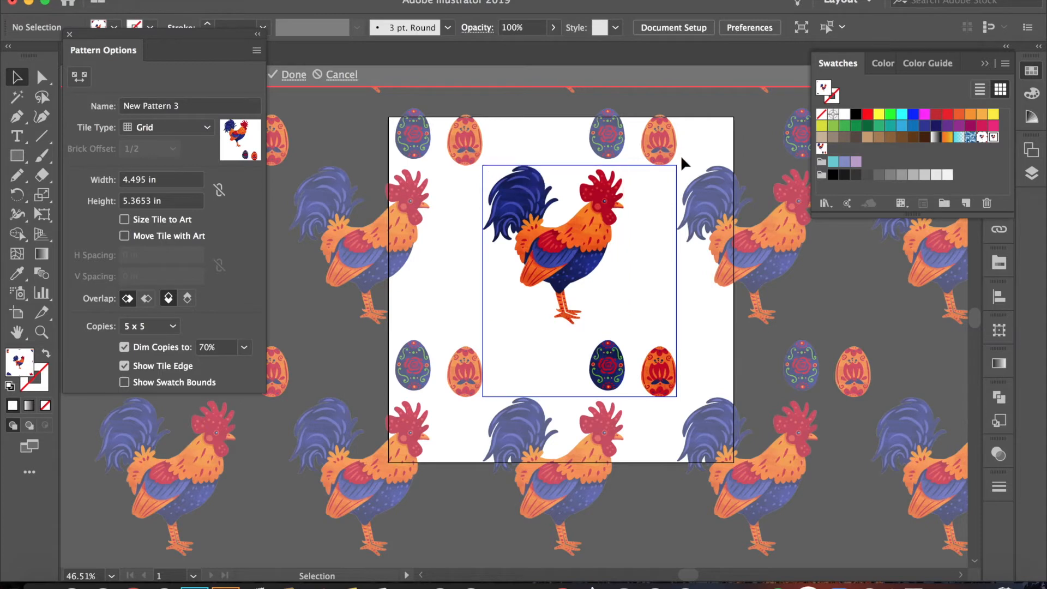
- Enlarge the pattern tile from its opposite corners to match the artboard at 8 in by 8 in using the Pattern Tile tool
{"action": "left_click", "coordinate": [82, 79]}
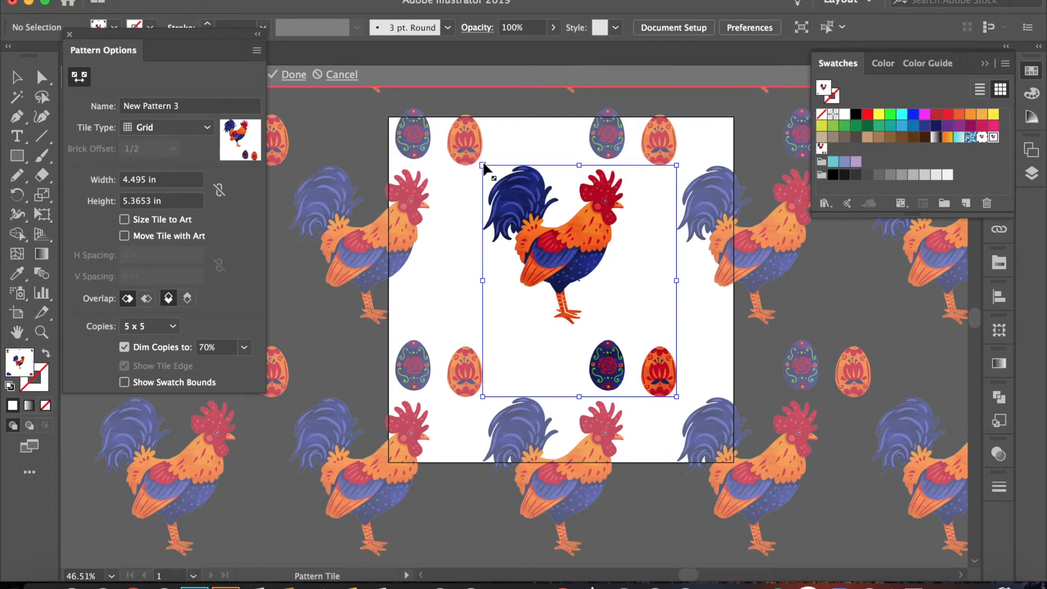
{"action": "left_click_drag", "start_coordinate": [483, 166], "coordinate": [389, 116]}
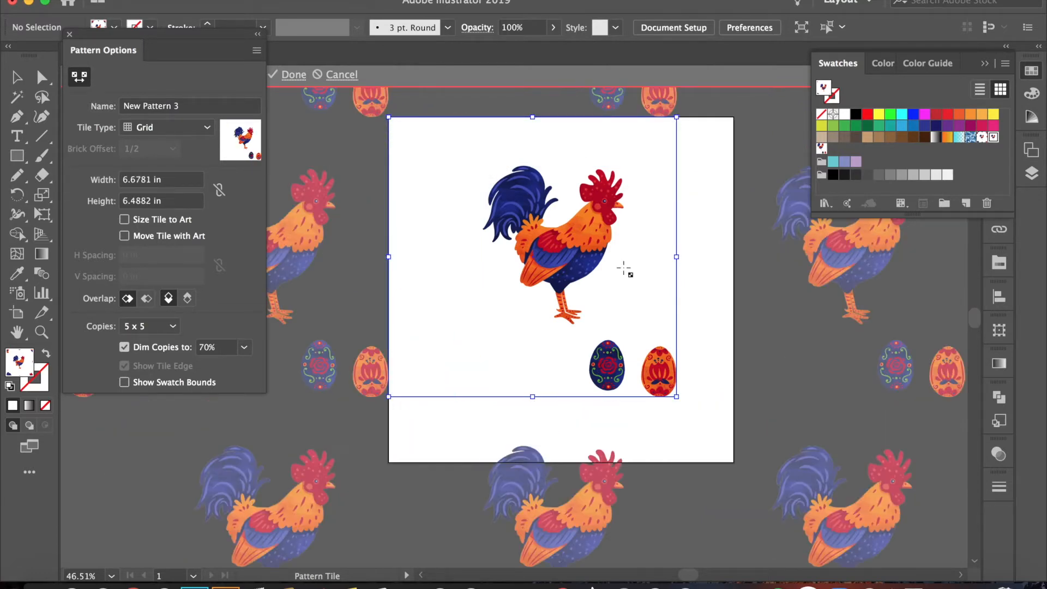
{"action": "left_click_drag", "start_coordinate": [676, 396], "coordinate": [733, 462]}
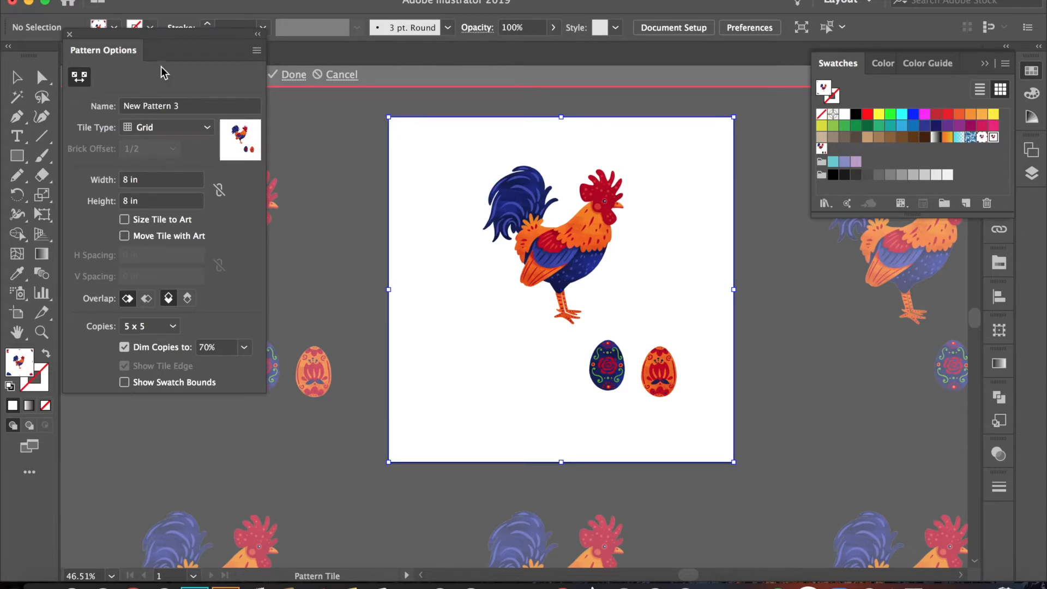
{"action": "left_click", "coordinate": [80, 77]}
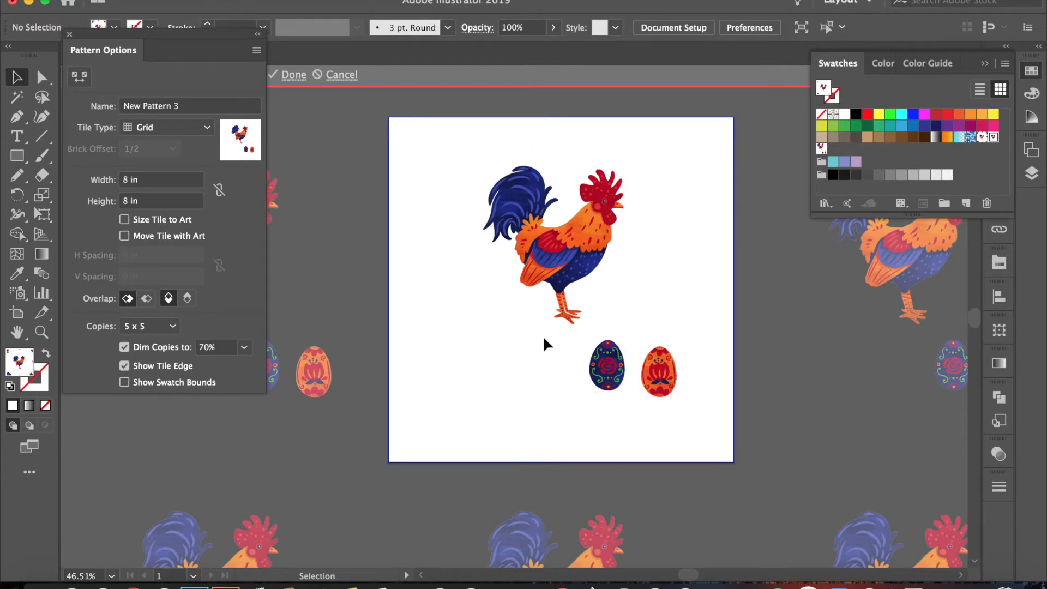
- Try the Brick by Row and Brick by Column tile types on the rooster pattern
{"action": "scroll", "coordinate": [544, 339], "scroll_direction": "down", "scroll_amount": 3}
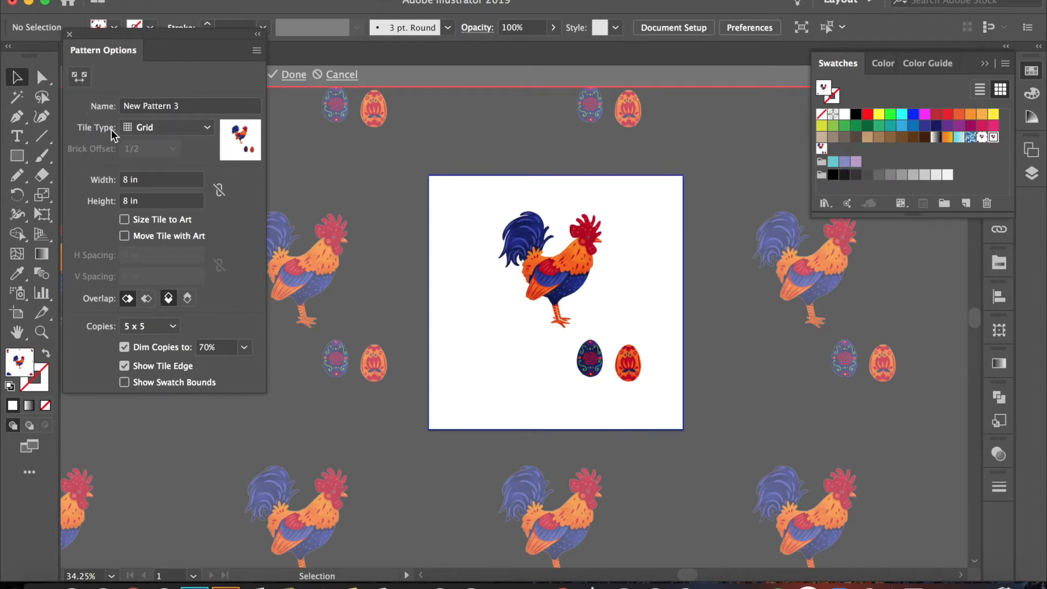
{"action": "left_click", "coordinate": [183, 129]}
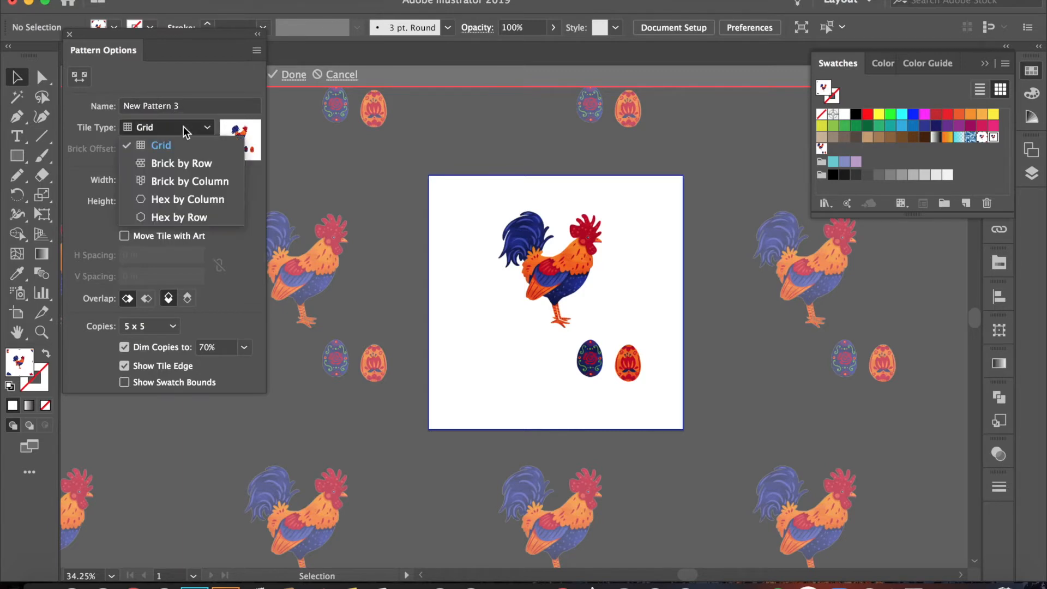
{"action": "left_click", "coordinate": [172, 163]}
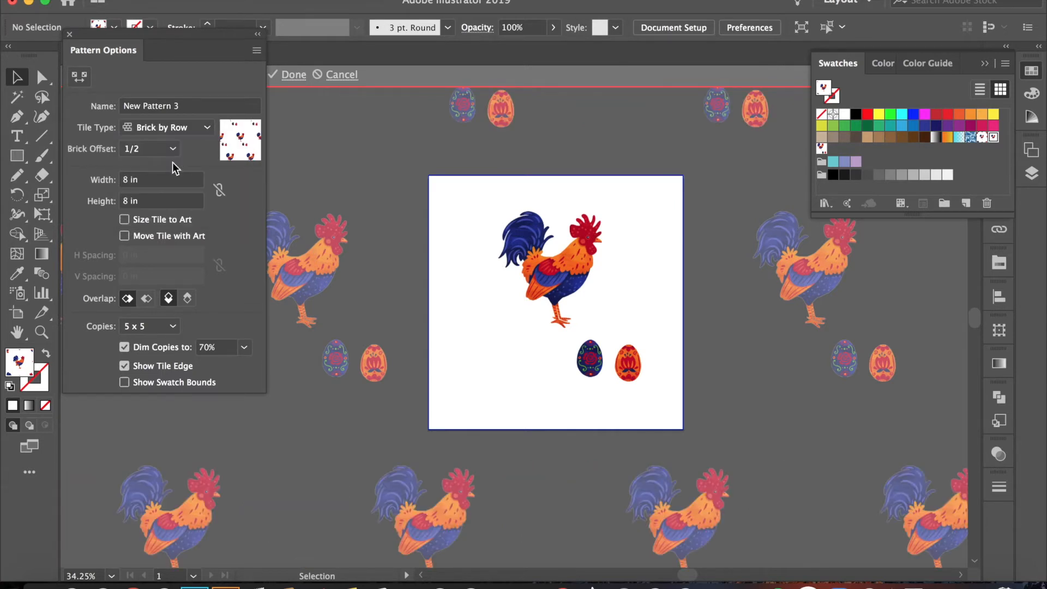
{"action": "scroll", "coordinate": [339, 226], "scroll_direction": "down", "scroll_amount": 3}
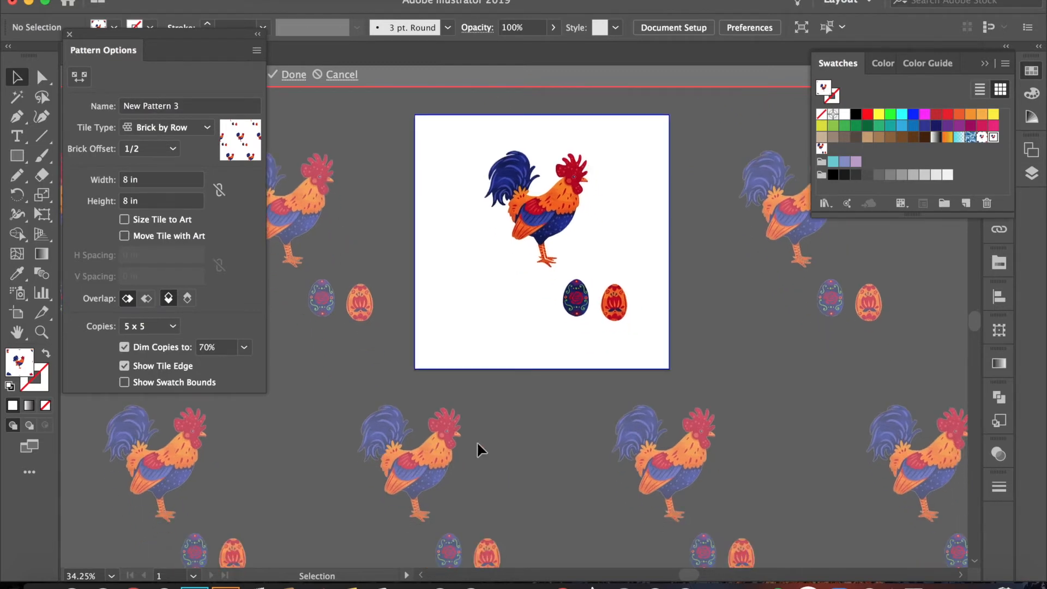
{"action": "left_click", "coordinate": [160, 126]}
{"action": "left_click", "coordinate": [162, 183]}
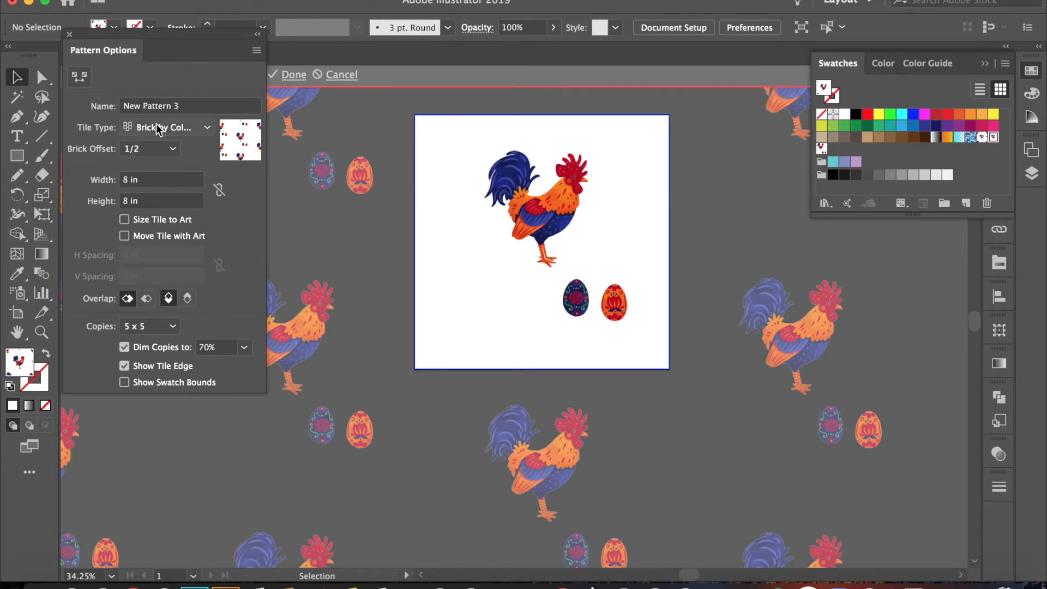
- Try the Hex by Column and Hex by Row tile types, and return the pattern to Grid
{"action": "left_click", "coordinate": [156, 125]}
{"action": "left_click", "coordinate": [159, 201]}
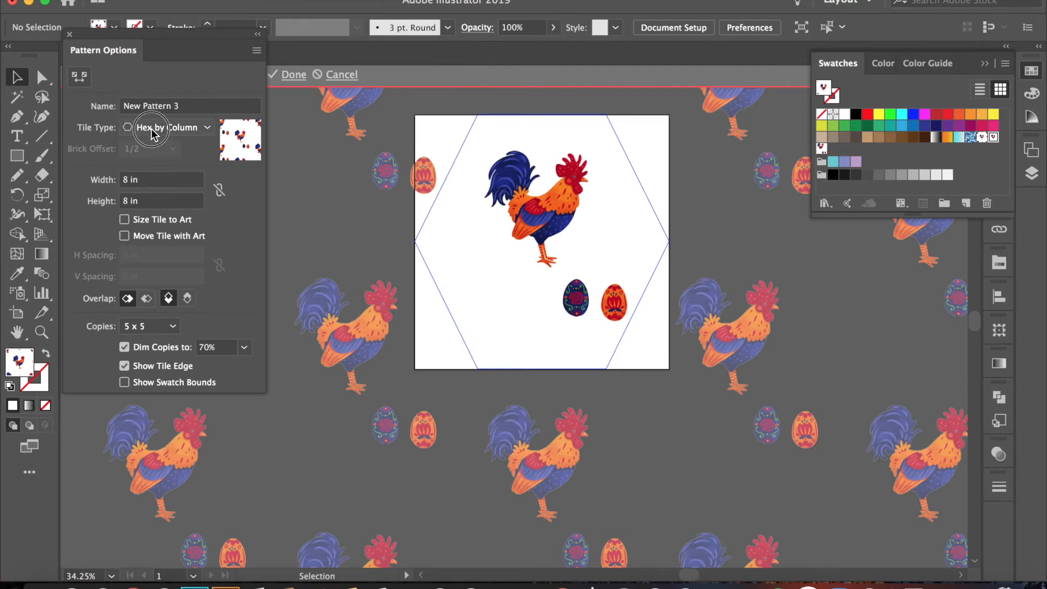
{"action": "left_click", "coordinate": [151, 129]}
{"action": "left_click", "coordinate": [158, 221]}
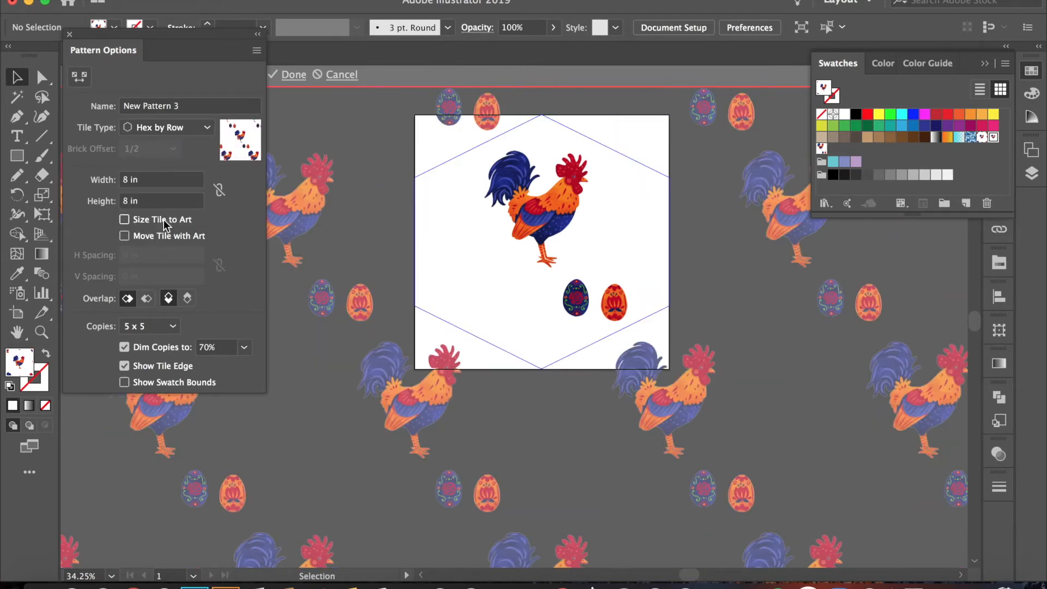
{"action": "left_click", "coordinate": [185, 125]}
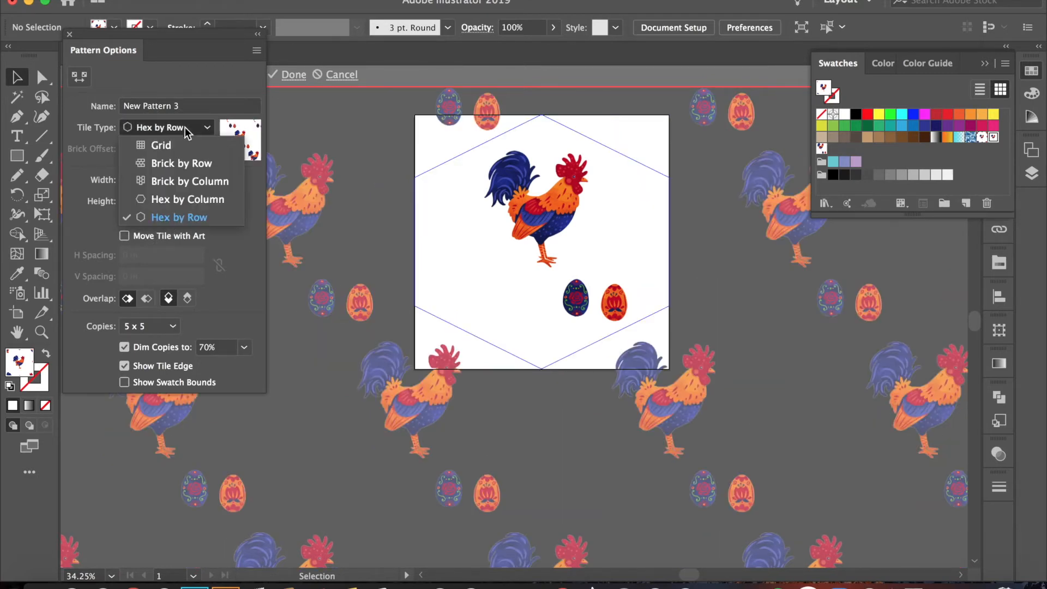
{"action": "left_click", "coordinate": [176, 145]}
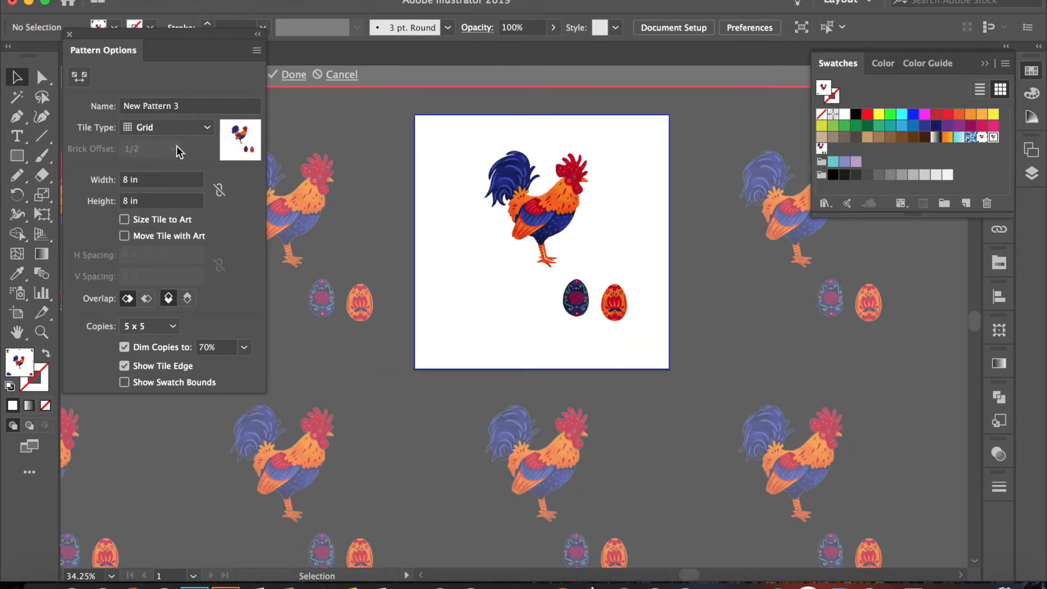
{"action": "scroll", "coordinate": [361, 234], "scroll_direction": "up", "scroll_amount": 3}
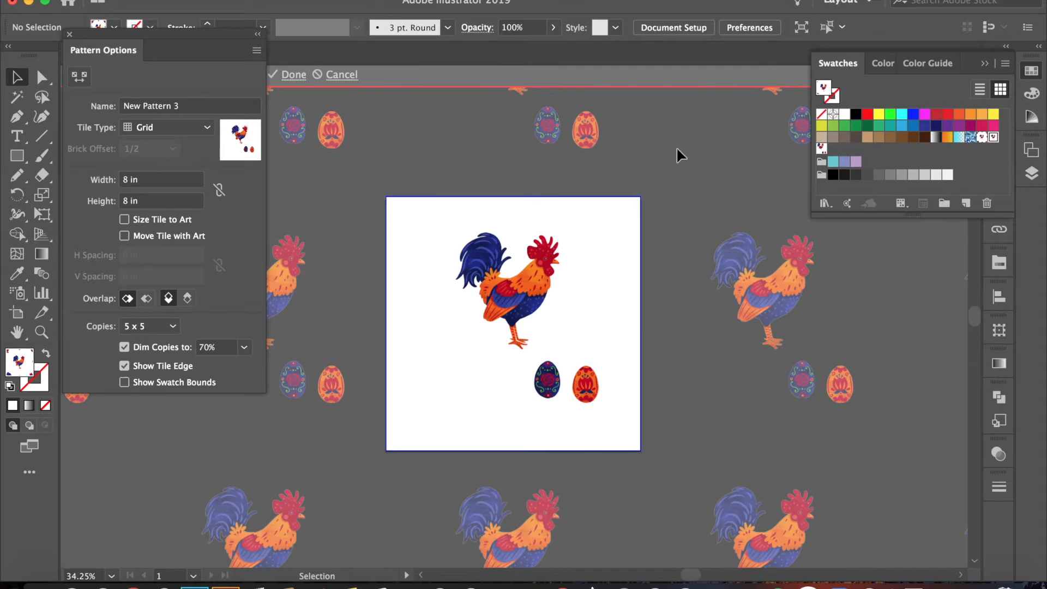
{"action": "scroll", "coordinate": [677, 146], "scroll_direction": "up", "scroll_amount": 5}
{"action": "scroll", "coordinate": [677, 147], "scroll_direction": "down", "scroll_amount": 4}
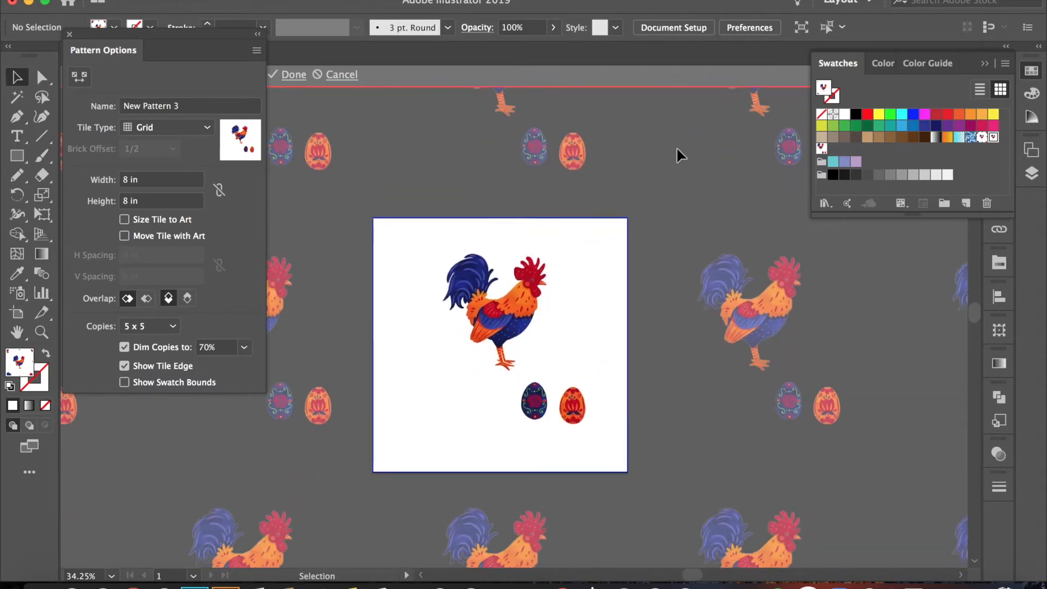
{"action": "scroll", "coordinate": [678, 149], "scroll_direction": "down", "scroll_amount": 3}
{"action": "scroll", "coordinate": [678, 148], "scroll_direction": "up", "scroll_amount": 3}
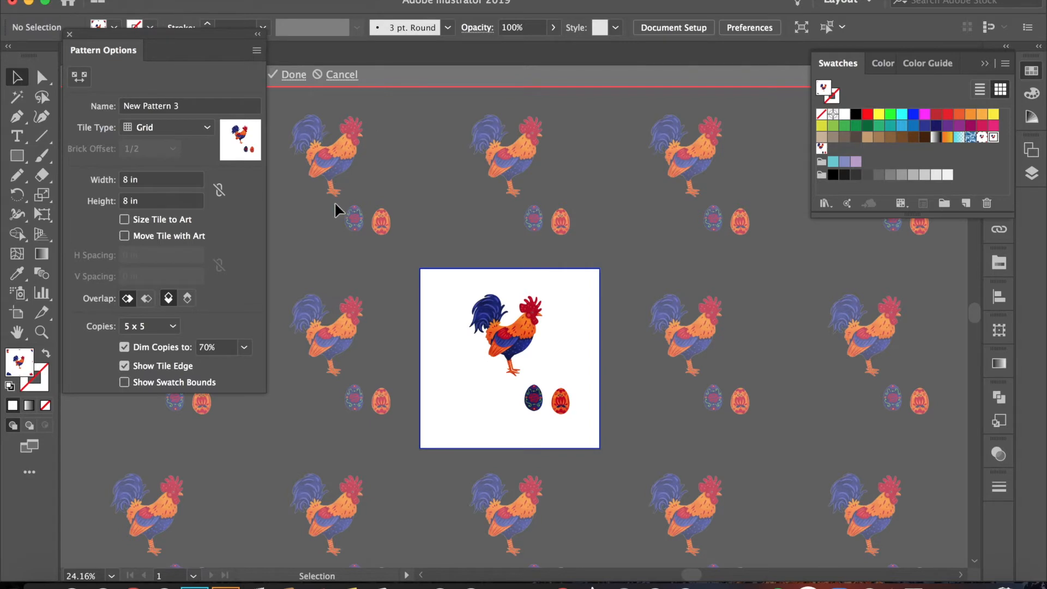
{"action": "scroll", "coordinate": [336, 205], "scroll_direction": "down", "scroll_amount": 2}
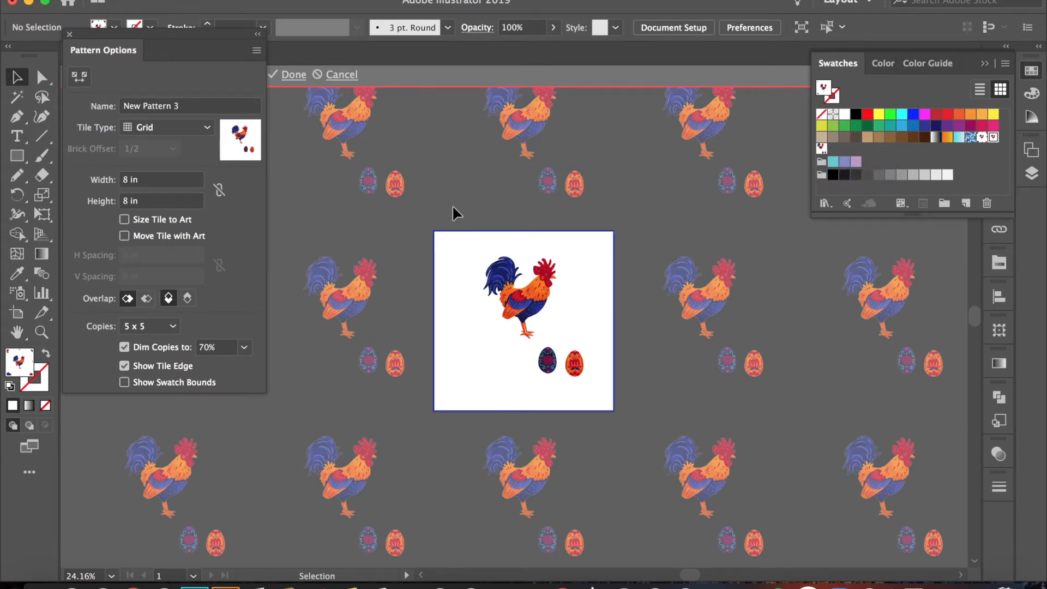
- Try fitting the pattern tile to the artwork with Size Tile to Art, and turn the option off again
{"action": "scroll", "coordinate": [452, 205], "scroll_direction": "up", "scroll_amount": 3}
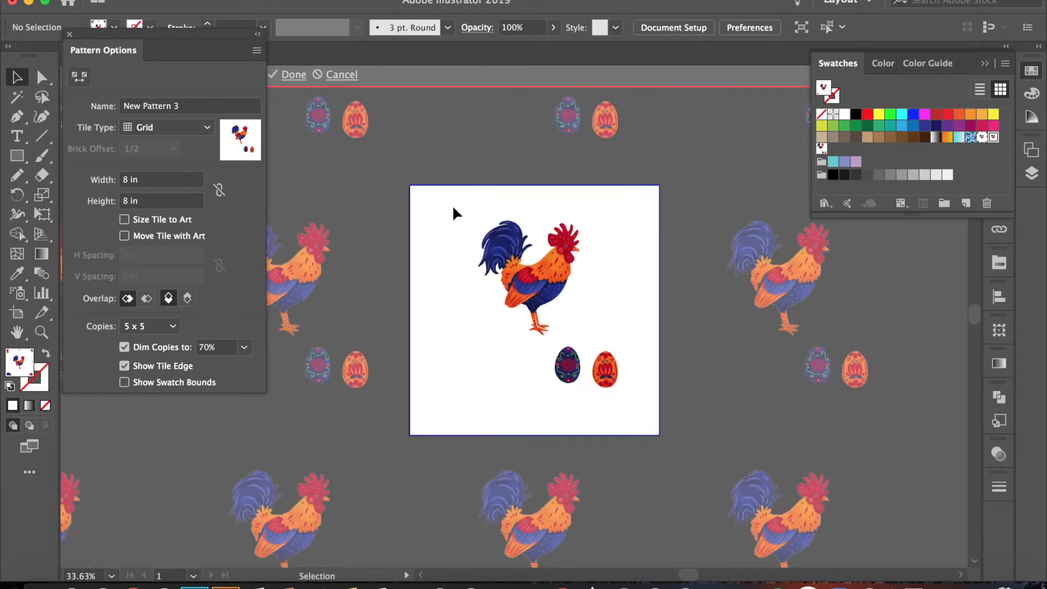
{"action": "scroll", "coordinate": [453, 208], "scroll_direction": "down", "scroll_amount": 2}
{"action": "scroll", "coordinate": [452, 208], "scroll_direction": "right", "scroll_amount": 1}
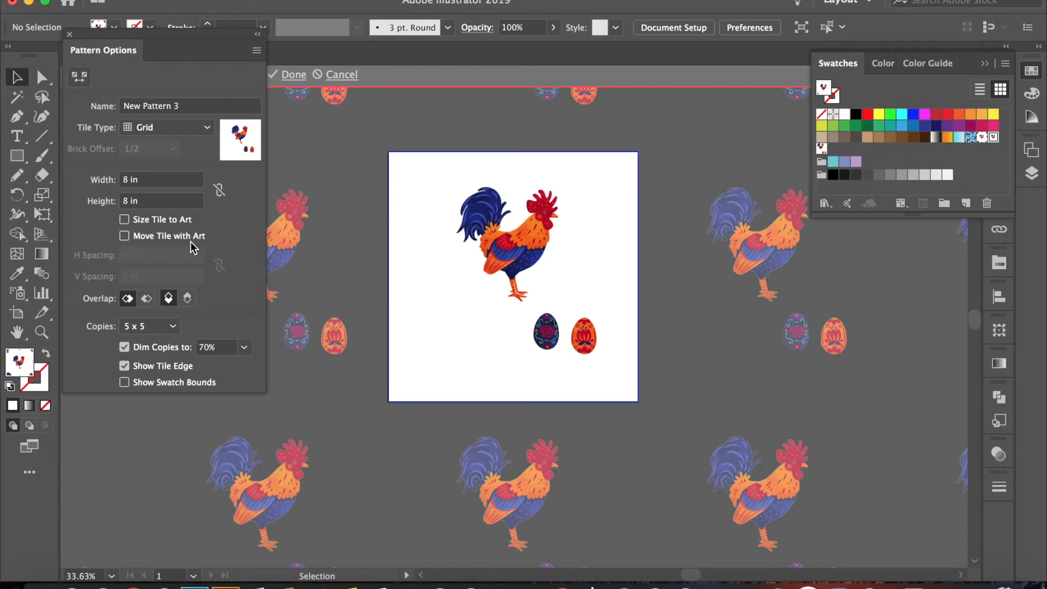
{"action": "left_click", "coordinate": [125, 219]}
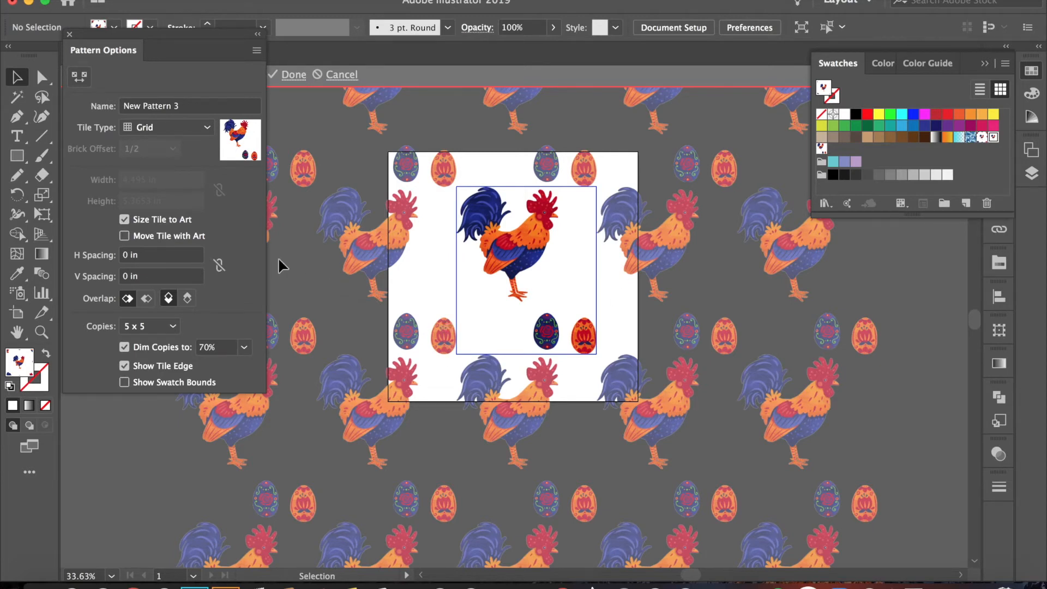
{"action": "left_click", "coordinate": [125, 219]}
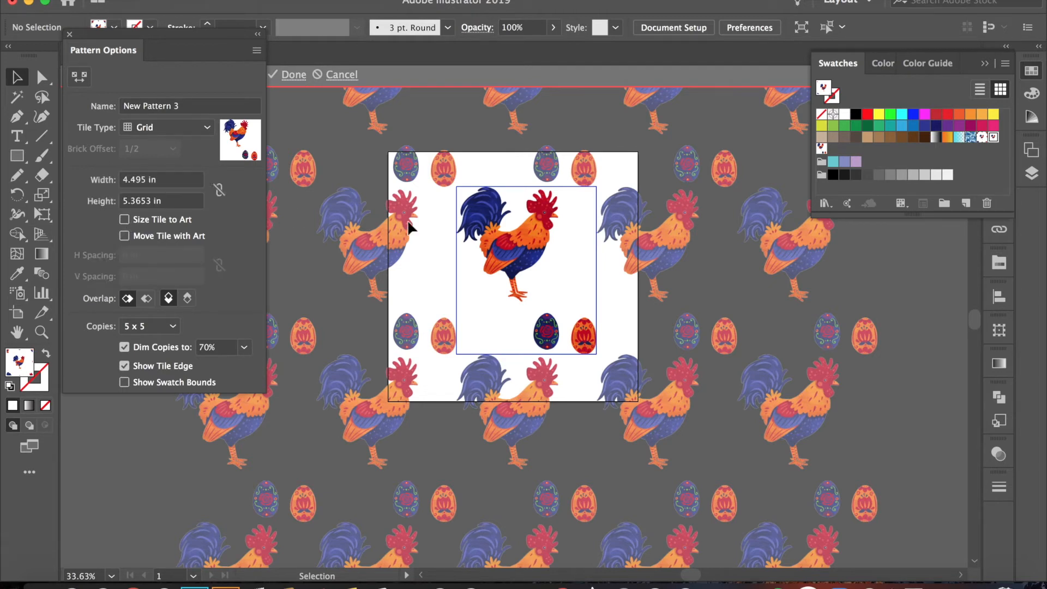
- Enlarge the fitted tile from two opposite corners back to the 8 in by 8 in artboard, and leave the Pattern Tile tool
{"action": "left_click", "coordinate": [77, 78]}
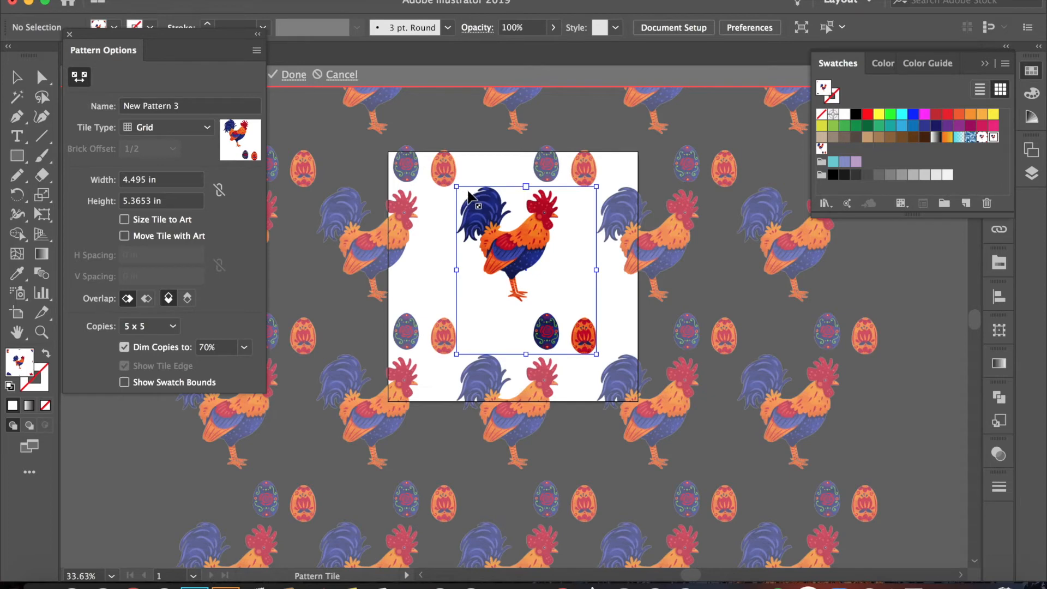
{"action": "left_click_drag", "start_coordinate": [456, 186], "coordinate": [389, 151]}
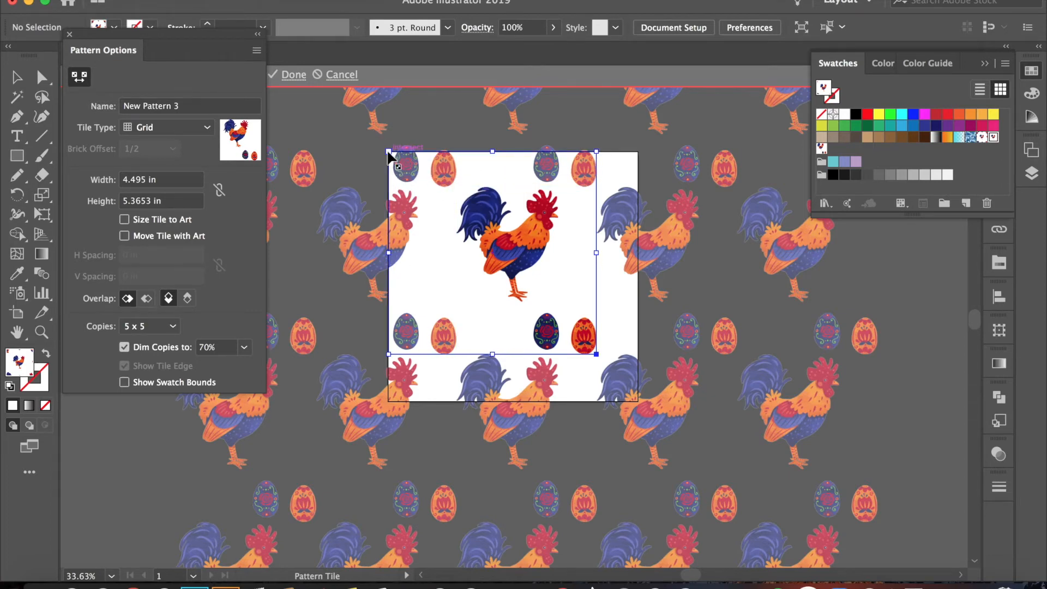
{"action": "left_click_drag", "start_coordinate": [596, 352], "coordinate": [638, 402]}
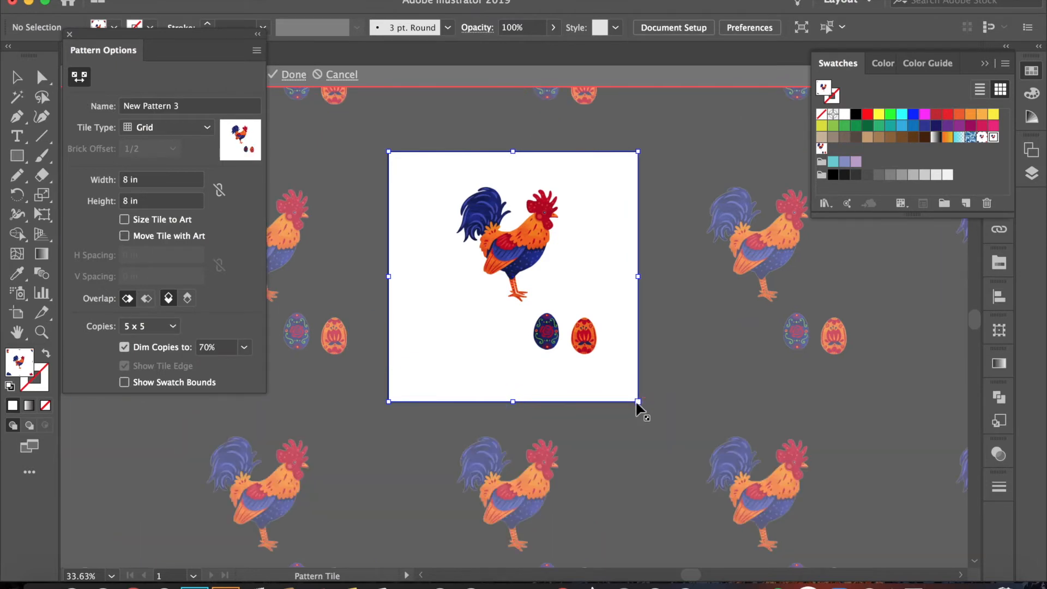
{"action": "left_click", "coordinate": [80, 79]}
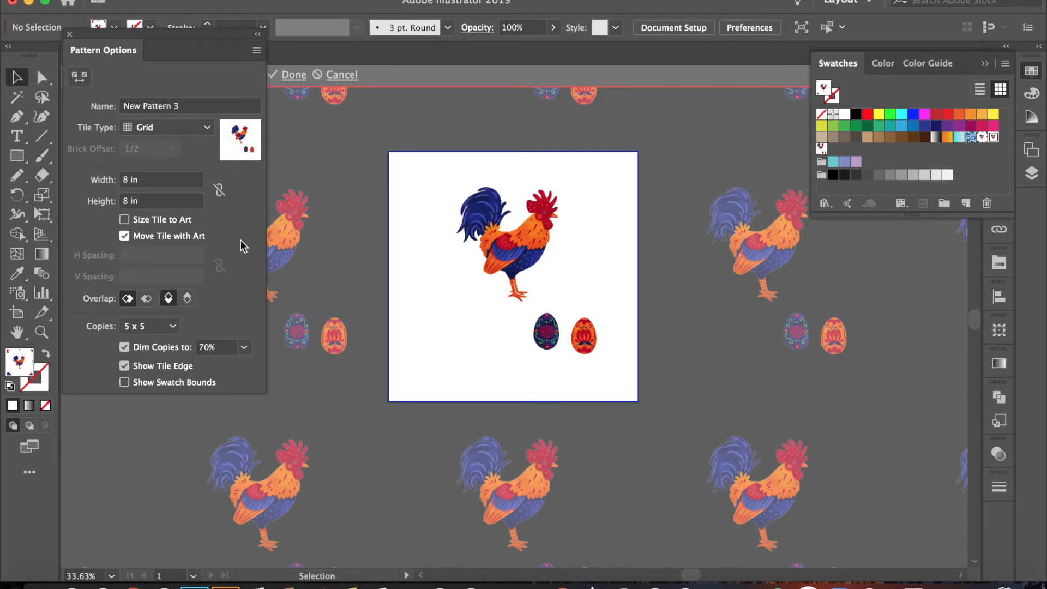
- Try Move Tile with Art by moving all motifs partly off the artboard and back, and turn the option off
{"action": "key", "text": "super+a"}
{"action": "left_click_drag", "start_coordinate": [559, 333], "coordinate": [642, 345]}
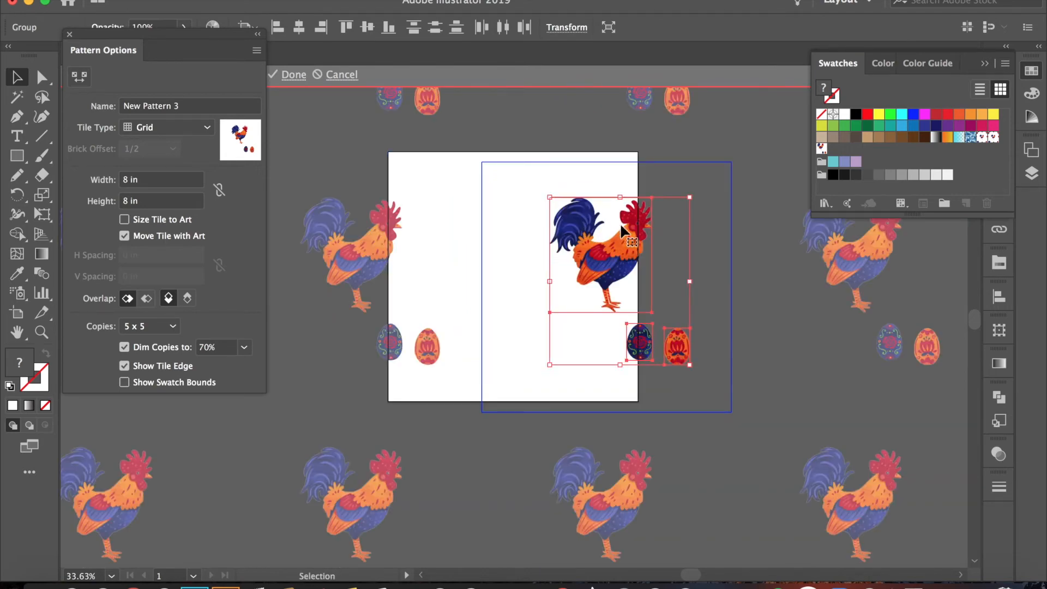
{"action": "left_click_drag", "start_coordinate": [615, 258], "coordinate": [521, 255]}
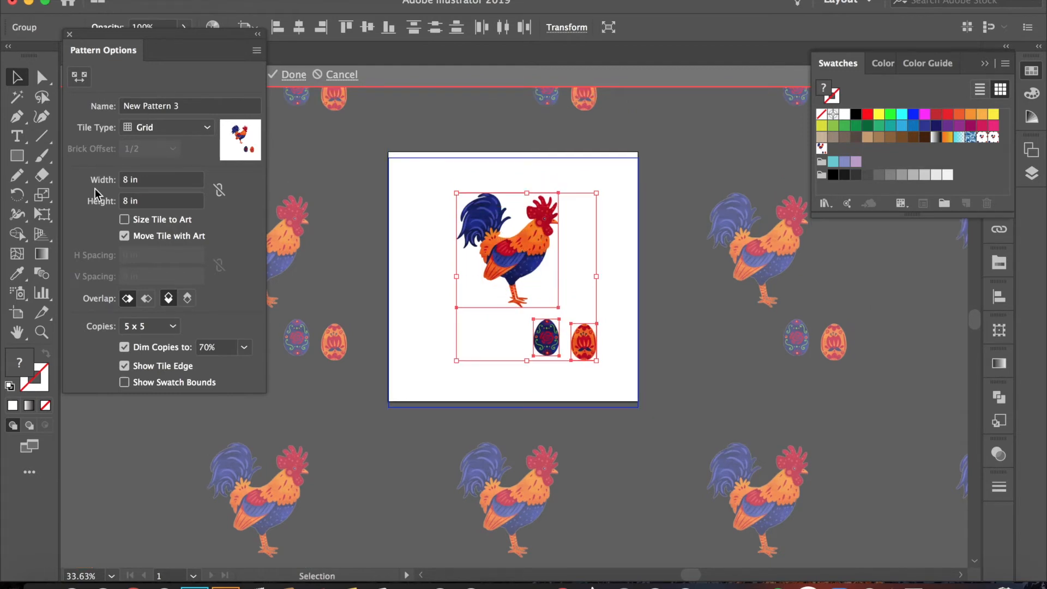
{"action": "left_click", "coordinate": [125, 236]}
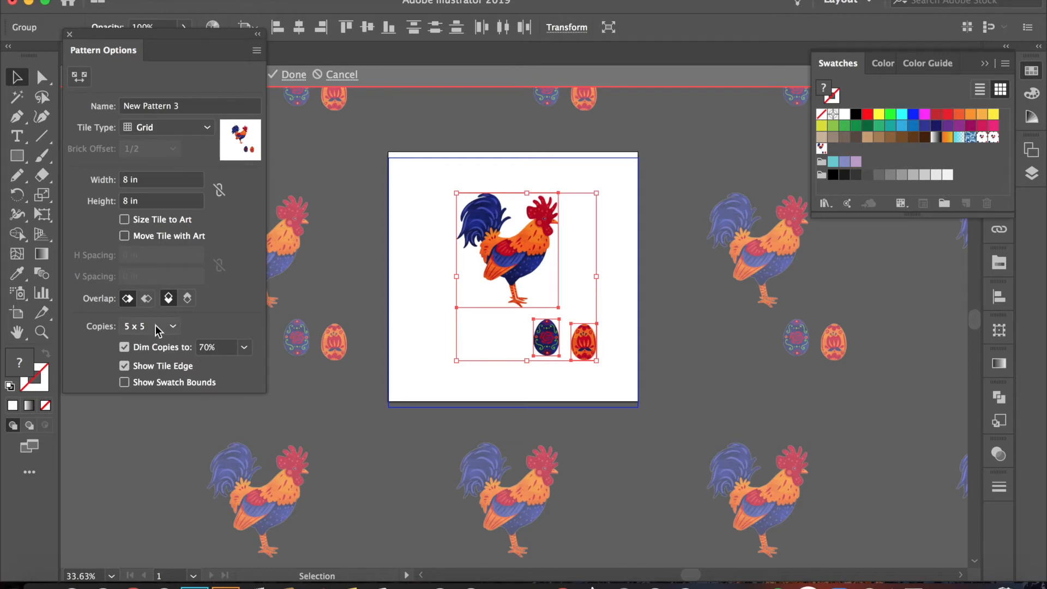
- Examine how far the 5 x 5 copies extend around the artboard
{"action": "left_click", "coordinate": [358, 333]}
{"action": "scroll", "coordinate": [358, 333], "scroll_direction": "down", "scroll_amount": 3}
{"action": "scroll", "coordinate": [358, 334], "scroll_direction": "down", "scroll_amount": 1}
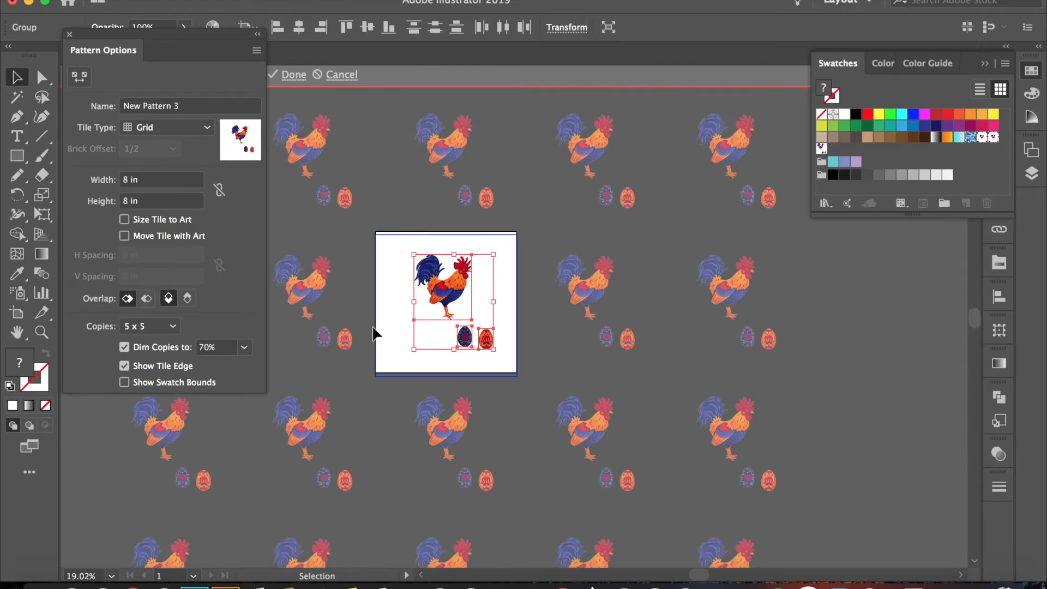
{"action": "scroll", "coordinate": [374, 327], "scroll_direction": "left", "scroll_amount": 3}
{"action": "scroll", "coordinate": [374, 327], "scroll_direction": "down", "scroll_amount": 1}
{"action": "scroll", "coordinate": [373, 329], "scroll_direction": "down", "scroll_amount": 2}
{"action": "scroll", "coordinate": [373, 329], "scroll_direction": "right", "scroll_amount": 2}
{"action": "scroll", "coordinate": [373, 329], "scroll_direction": "up", "scroll_amount": 5}
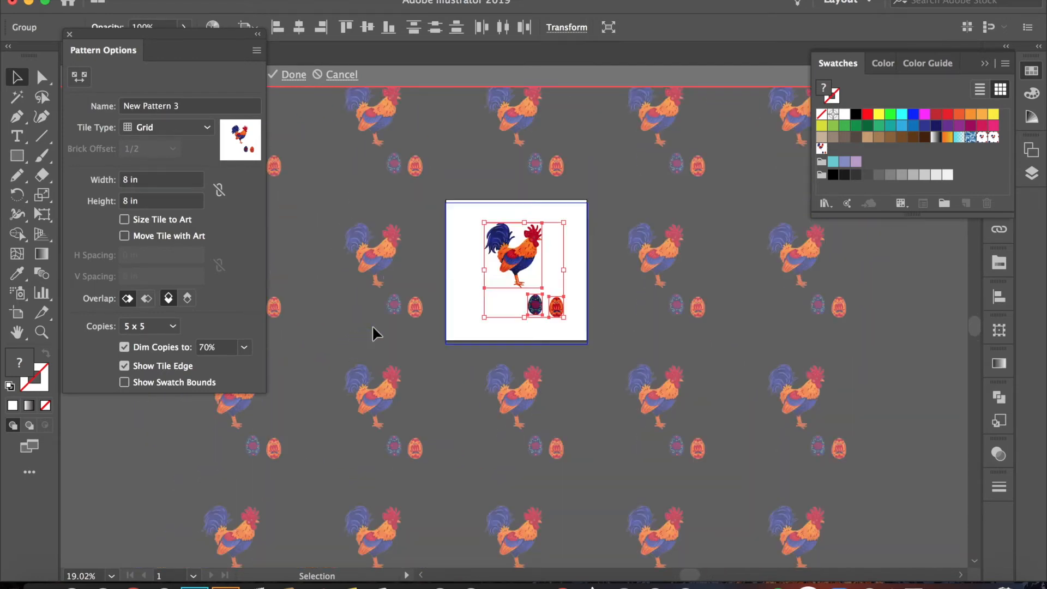
- Preview the pattern with 3 x 3 copies, and set the number of copies to 9 x 9
{"action": "left_click", "coordinate": [161, 328]}
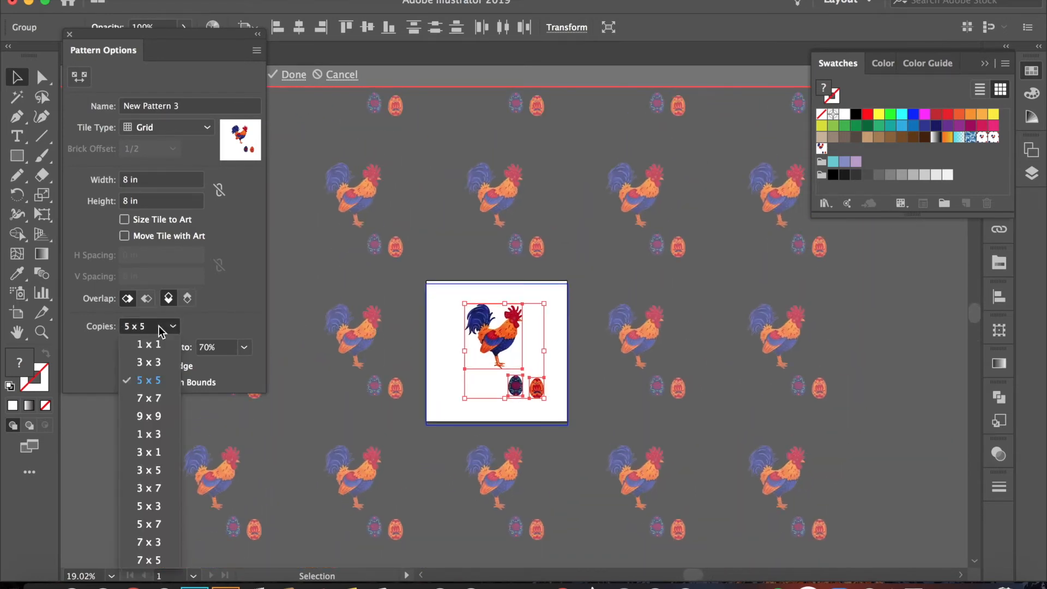
{"action": "left_click", "coordinate": [153, 365]}
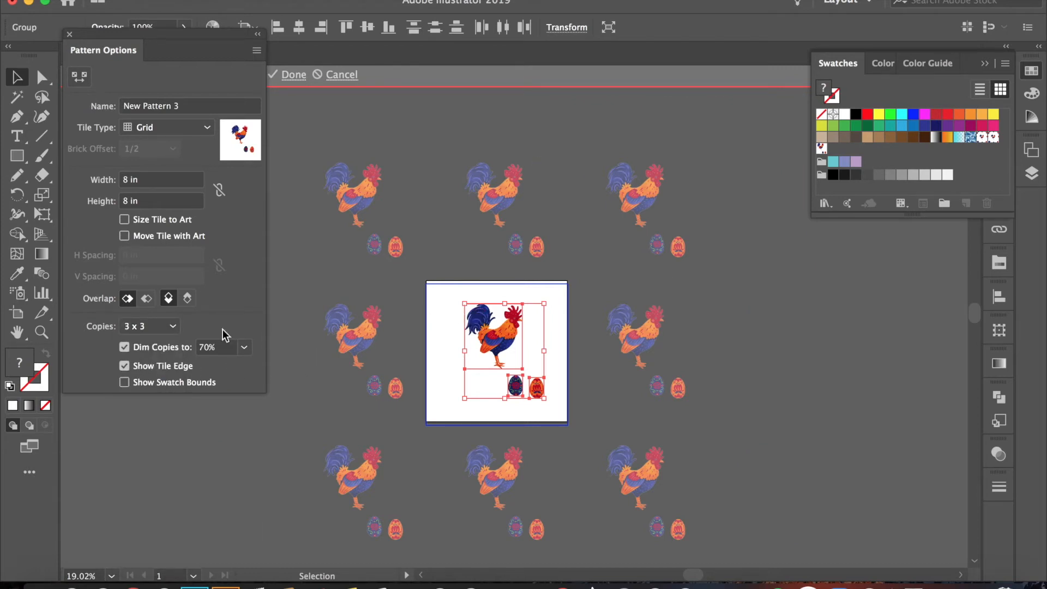
{"action": "left_click", "coordinate": [162, 333]}
{"action": "left_click", "coordinate": [156, 418]}
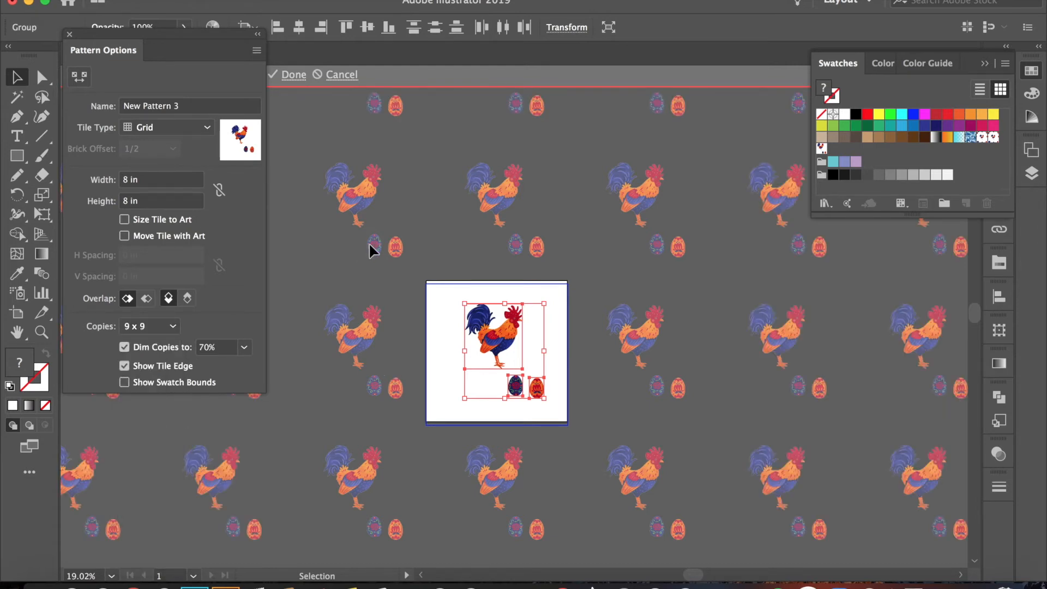
- Examine the area covered by the 9 x 9 copies, and review the other available copy counts
{"action": "scroll", "coordinate": [370, 248], "scroll_direction": "down", "scroll_amount": 2}
{"action": "scroll", "coordinate": [370, 244], "scroll_direction": "left", "scroll_amount": 5}
{"action": "scroll", "coordinate": [369, 244], "scroll_direction": "down", "scroll_amount": 3}
{"action": "scroll", "coordinate": [369, 244], "scroll_direction": "right", "scroll_amount": 5}
{"action": "scroll", "coordinate": [369, 243], "scroll_direction": "up", "scroll_amount": 3}
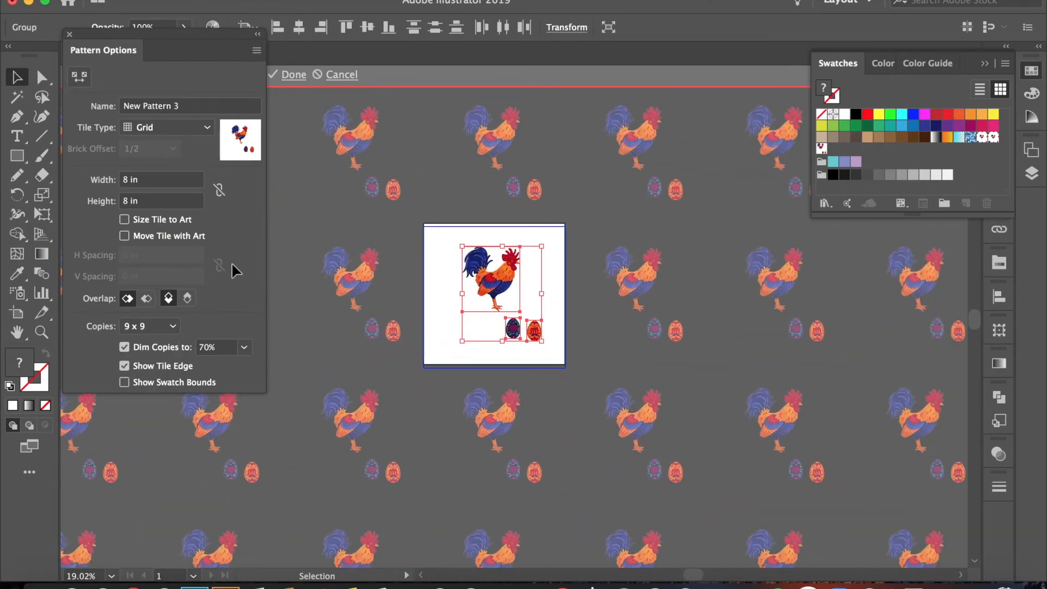
{"action": "left_click", "coordinate": [153, 327]}
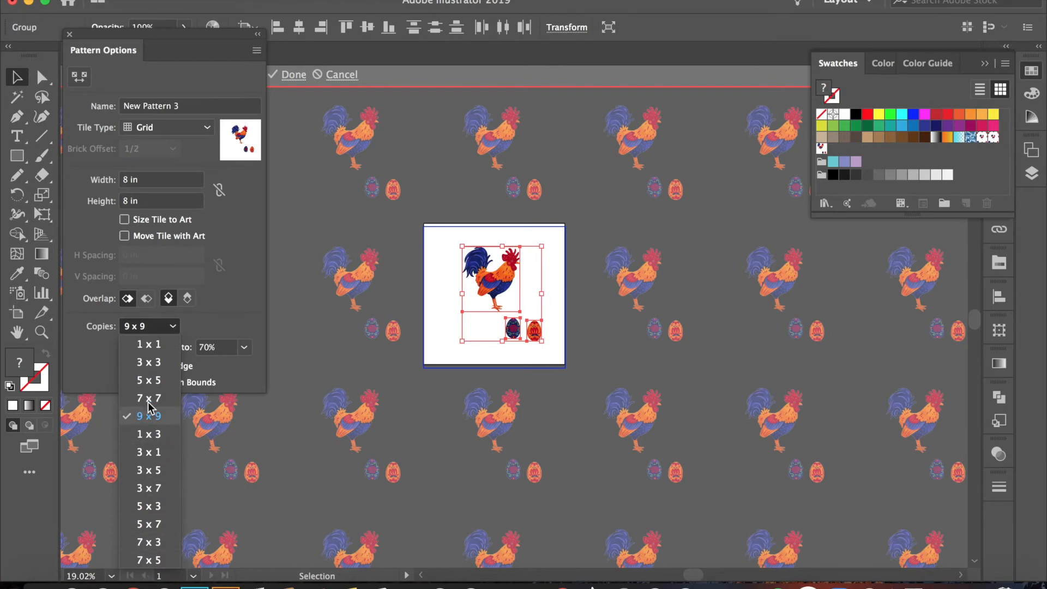
{"action": "left_click", "coordinate": [156, 330]}
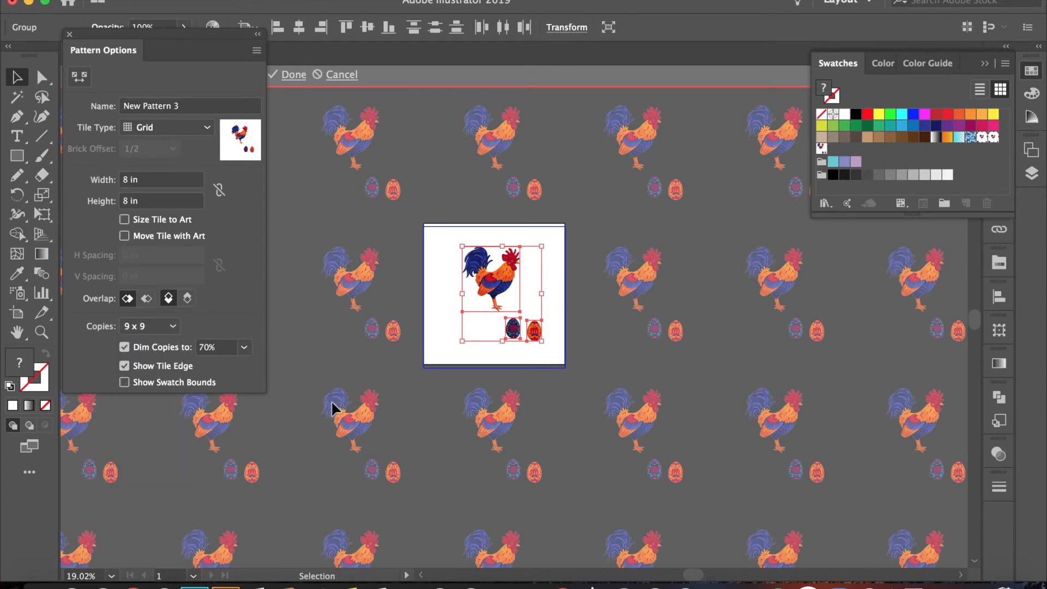
- Examine the overall 9 x 9 rooster and egg repeat at lower and higher magnifications
{"action": "scroll", "coordinate": [331, 402], "scroll_direction": "down", "scroll_amount": 3}
{"action": "scroll", "coordinate": [332, 402], "scroll_direction": "down", "scroll_amount": 1}
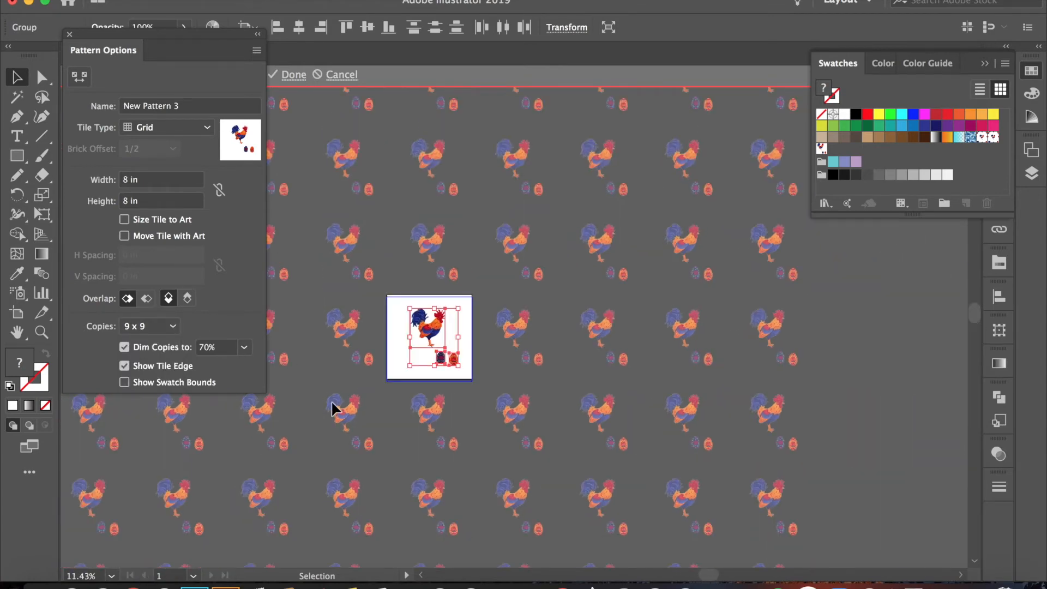
{"action": "scroll", "coordinate": [339, 398], "scroll_direction": "down", "scroll_amount": 3}
{"action": "scroll", "coordinate": [339, 400], "scroll_direction": "left", "scroll_amount": 3}
{"action": "scroll", "coordinate": [339, 400], "scroll_direction": "up", "scroll_amount": 2}
{"action": "scroll", "coordinate": [339, 400], "scroll_direction": "down", "scroll_amount": 3}
{"action": "scroll", "coordinate": [338, 400], "scroll_direction": "right", "scroll_amount": 2}
{"action": "scroll", "coordinate": [339, 397], "scroll_direction": "up", "scroll_amount": 8}
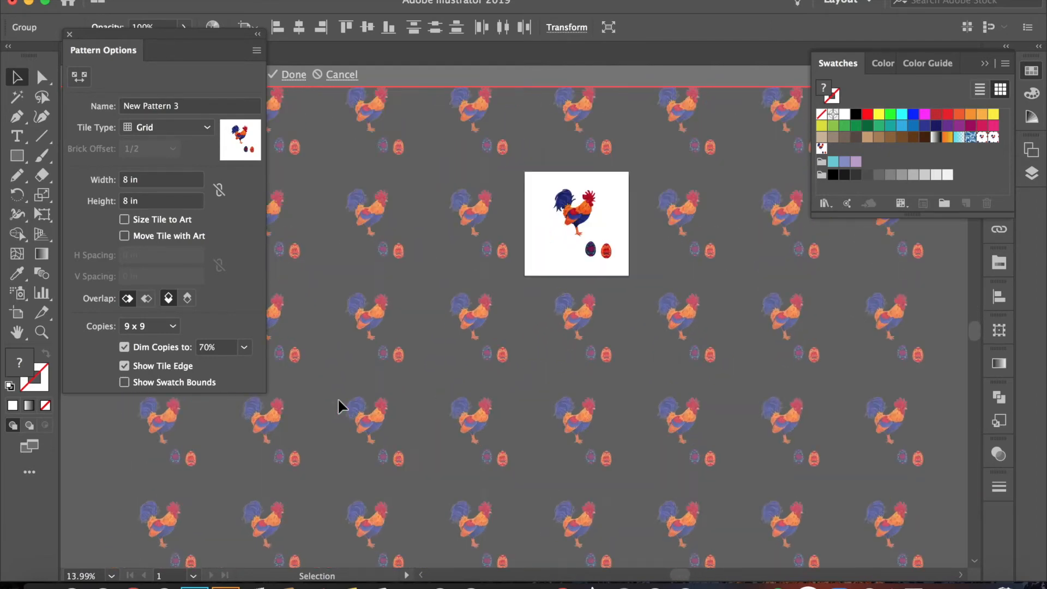
{"action": "scroll", "coordinate": [338, 400], "scroll_direction": "up", "scroll_amount": 3}
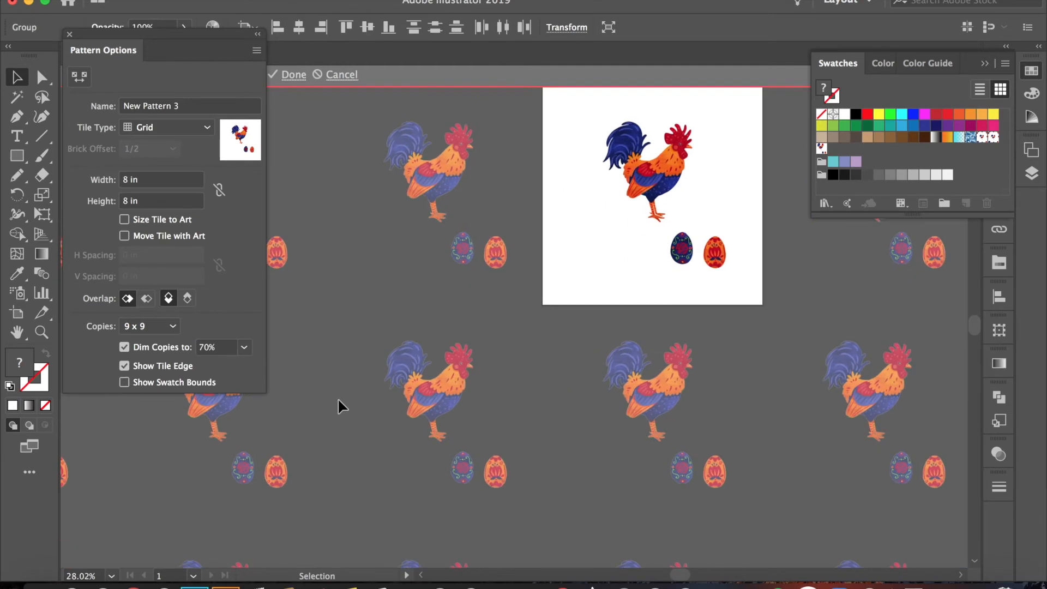
{"action": "scroll", "coordinate": [338, 401], "scroll_direction": "right", "scroll_amount": 3}
{"action": "scroll", "coordinate": [338, 400], "scroll_direction": "up", "scroll_amount": 2}
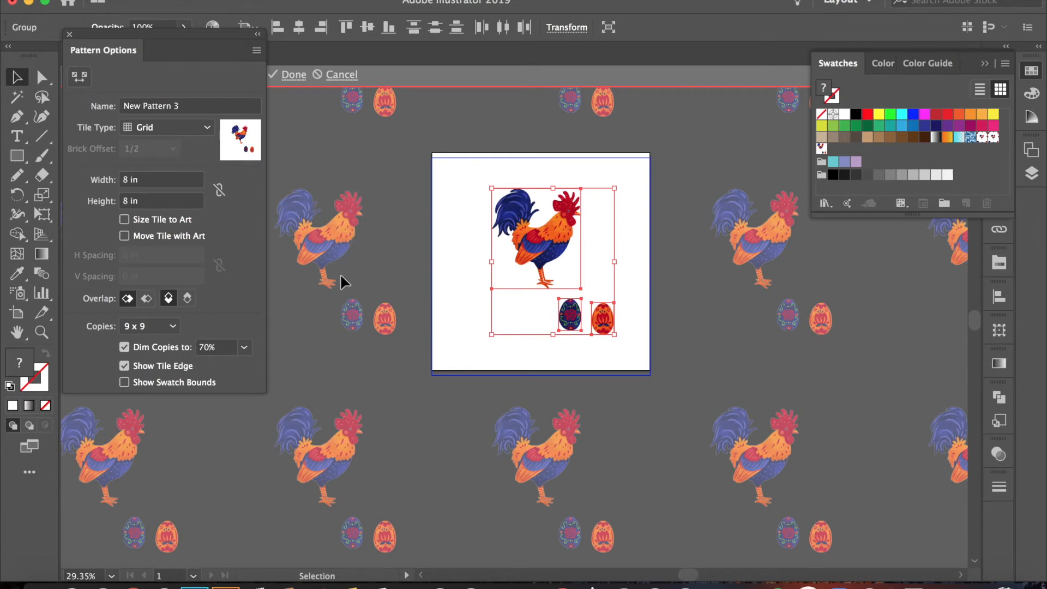
{"action": "scroll", "coordinate": [338, 439], "scroll_direction": "down", "scroll_amount": 4}
{"action": "scroll", "coordinate": [338, 438], "scroll_direction": "right", "scroll_amount": 1}
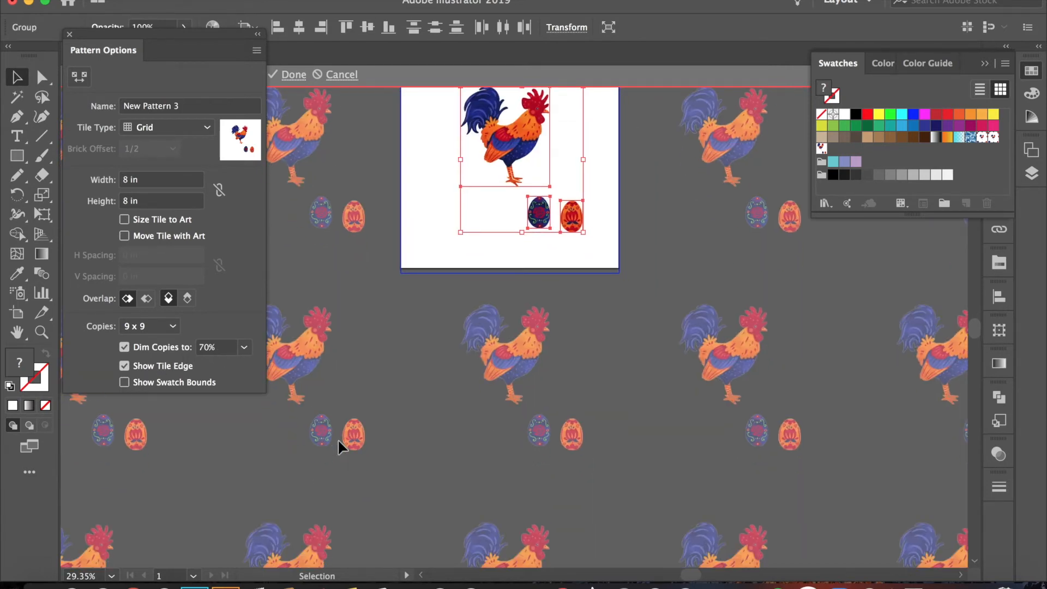
{"action": "scroll", "coordinate": [338, 439], "scroll_direction": "down", "scroll_amount": 2}
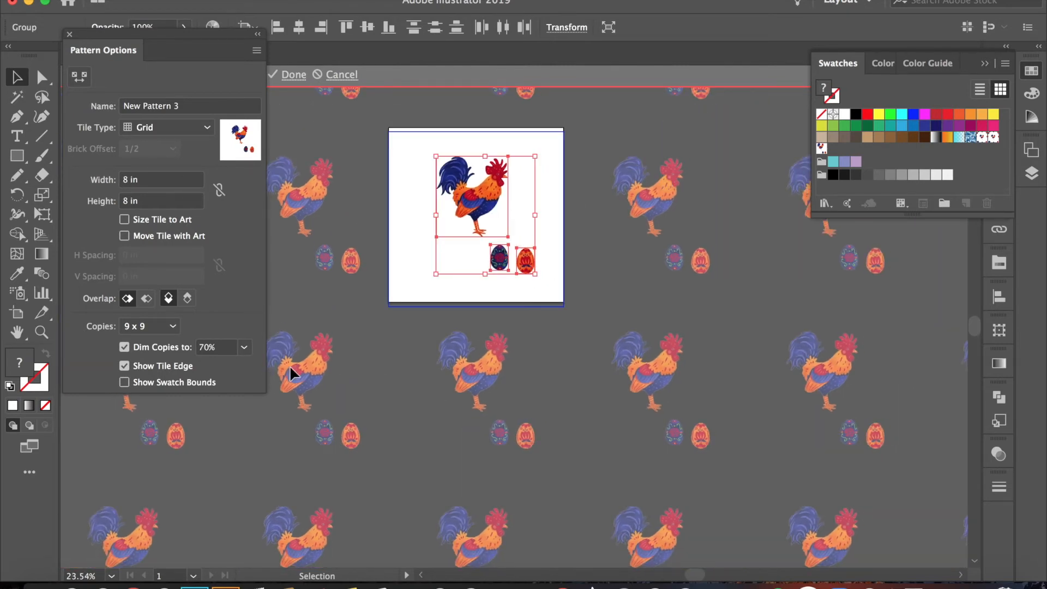
- Try dimming the pattern copies to 100% and 60%, and return the dimming to 70%
{"action": "left_click", "coordinate": [244, 347]}
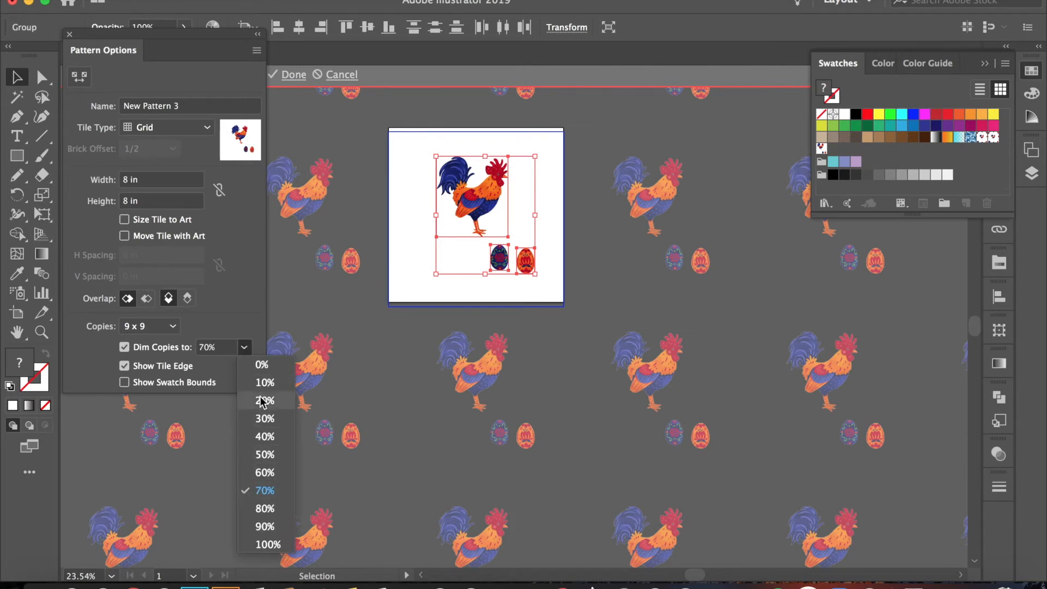
{"action": "left_click", "coordinate": [265, 544]}
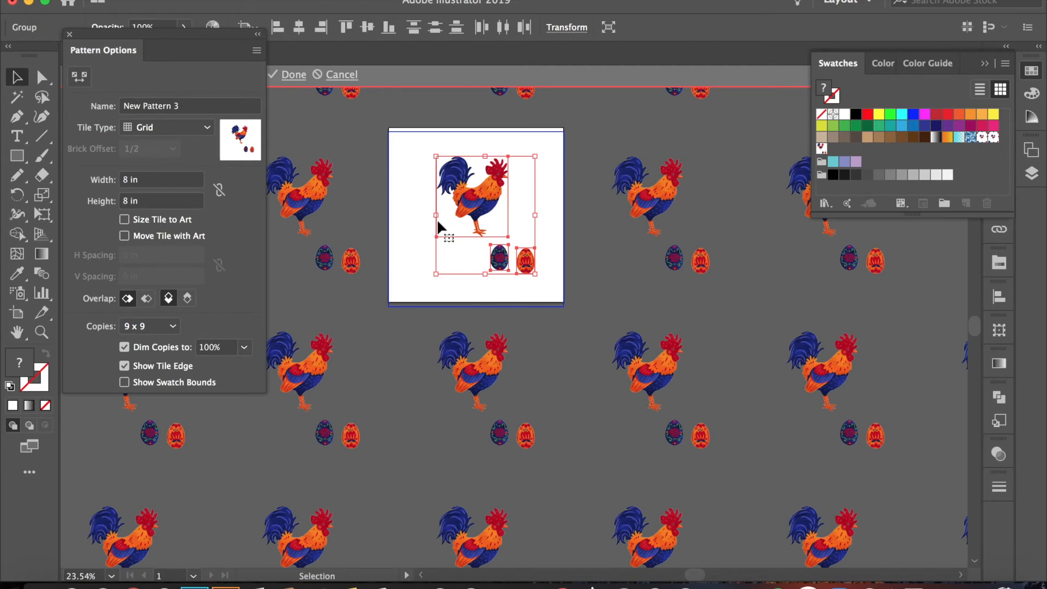
{"action": "scroll", "coordinate": [411, 260], "scroll_direction": "up", "scroll_amount": 4}
{"action": "scroll", "coordinate": [358, 348], "scroll_direction": "down", "scroll_amount": 3}
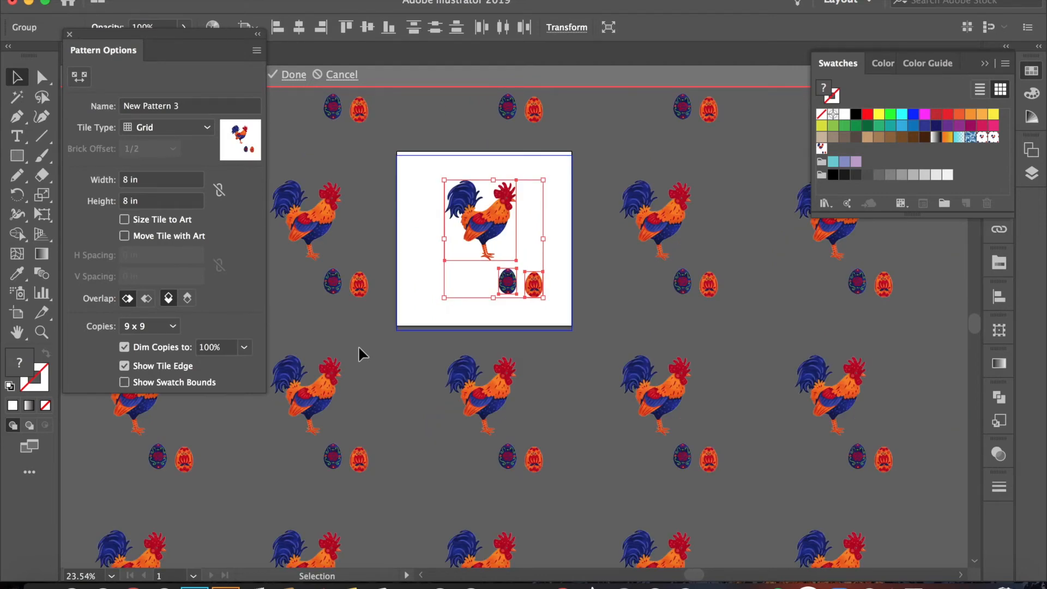
{"action": "scroll", "coordinate": [361, 349], "scroll_direction": "down", "scroll_amount": 2}
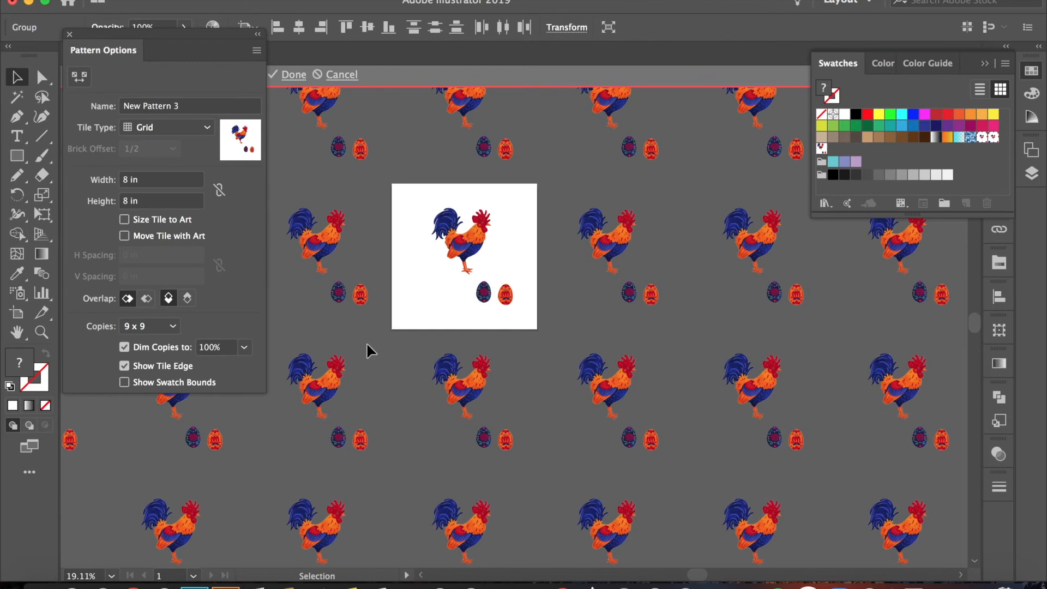
{"action": "scroll", "coordinate": [366, 342], "scroll_direction": "up", "scroll_amount": 1}
{"action": "left_click", "coordinate": [244, 347]}
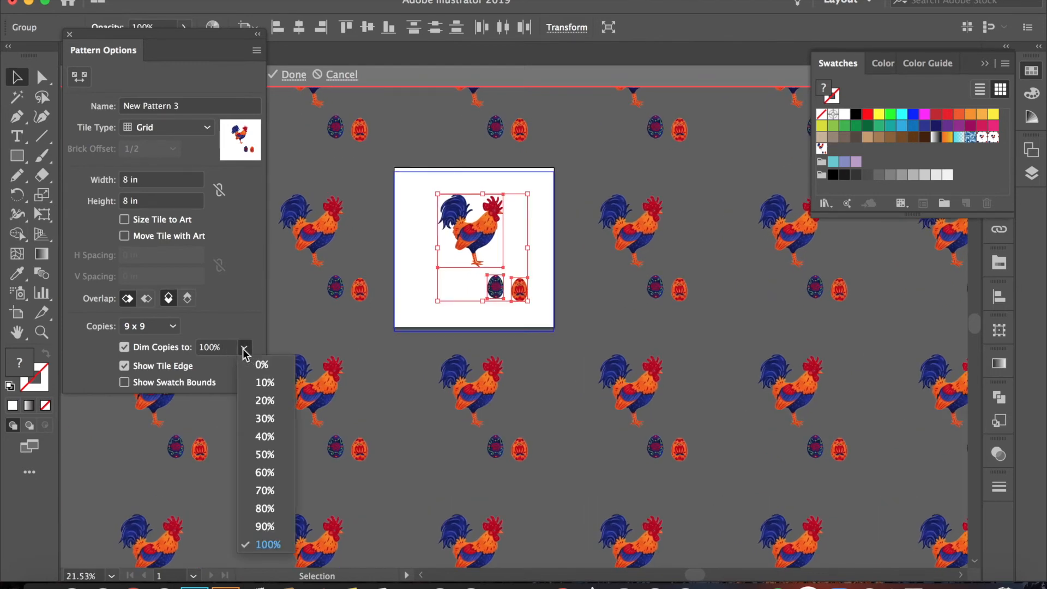
{"action": "left_click", "coordinate": [264, 479]}
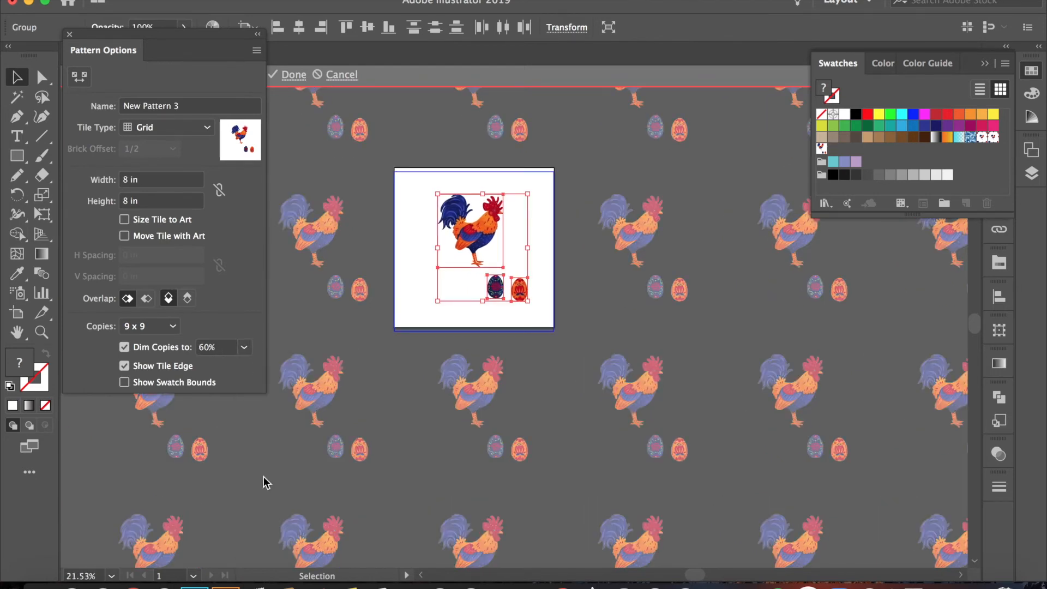
{"action": "left_click", "coordinate": [243, 350]}
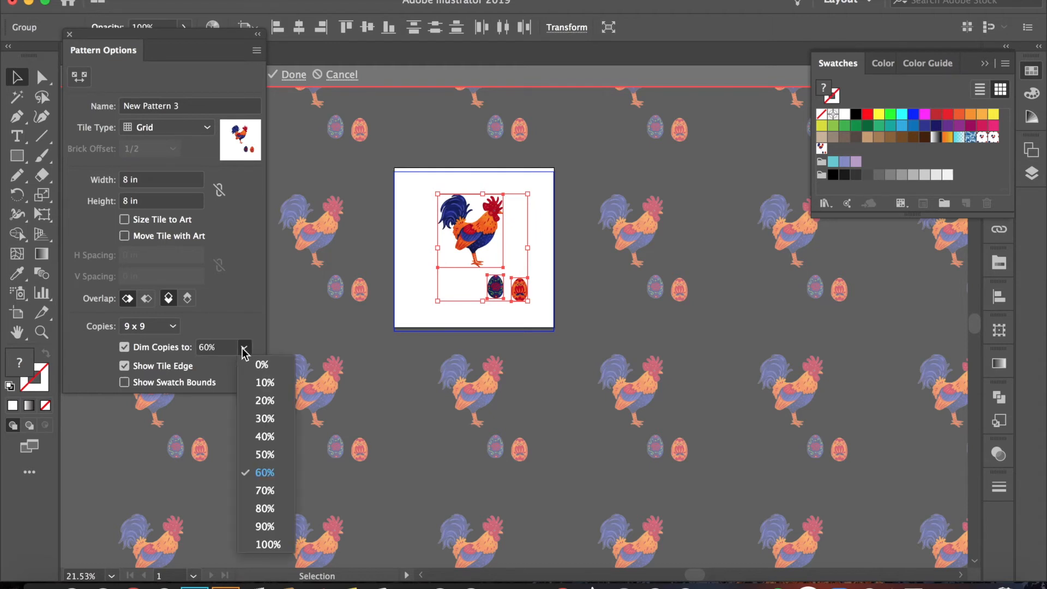
{"action": "left_click", "coordinate": [264, 491]}
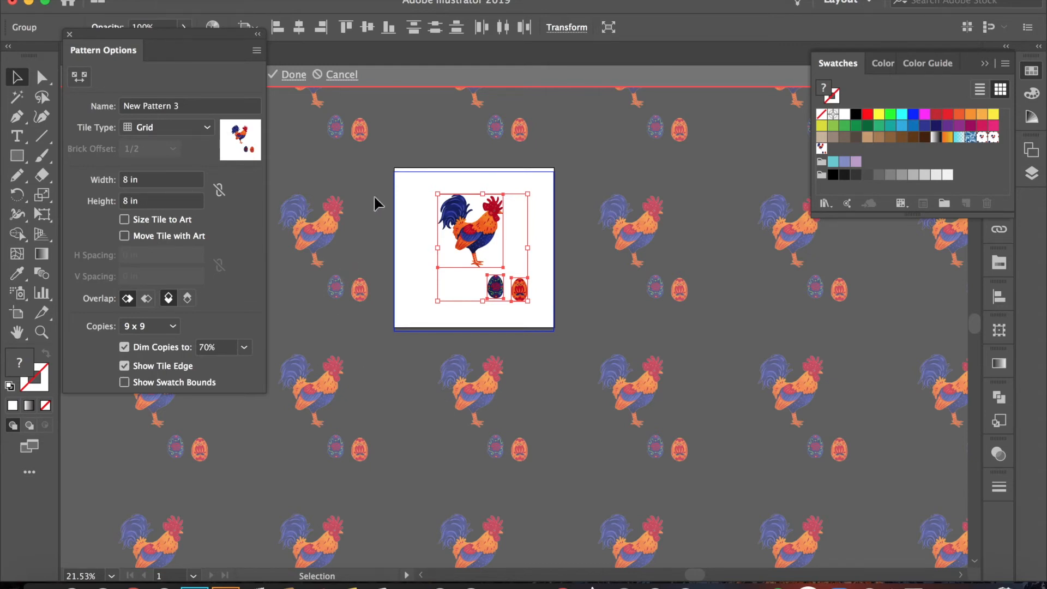
- Move only the rooster slightly down within the pattern tile, to about X 3.84 in and Y 3.52 in
{"action": "scroll", "coordinate": [473, 247], "scroll_direction": "up", "scroll_amount": 3}
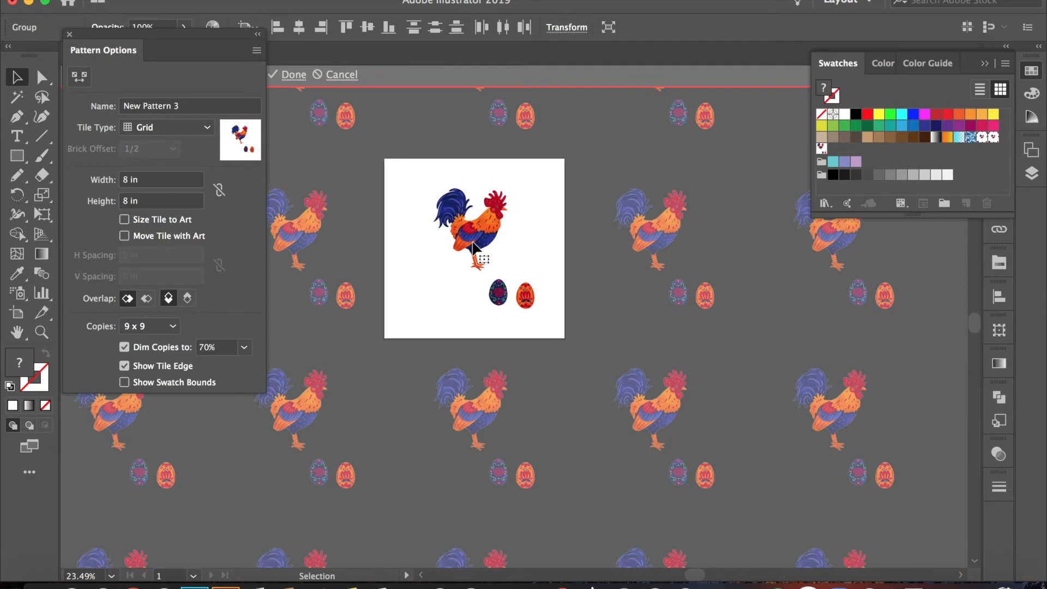
{"action": "left_click", "coordinate": [610, 255]}
{"action": "mouse_move", "coordinate": [480, 231]}
{"action": "left_mouse_down"}
{"action": "mouse_move", "coordinate": [446, 217]}
{"action": "mouse_move", "coordinate": [482, 239]}
{"action": "left_mouse_up"}
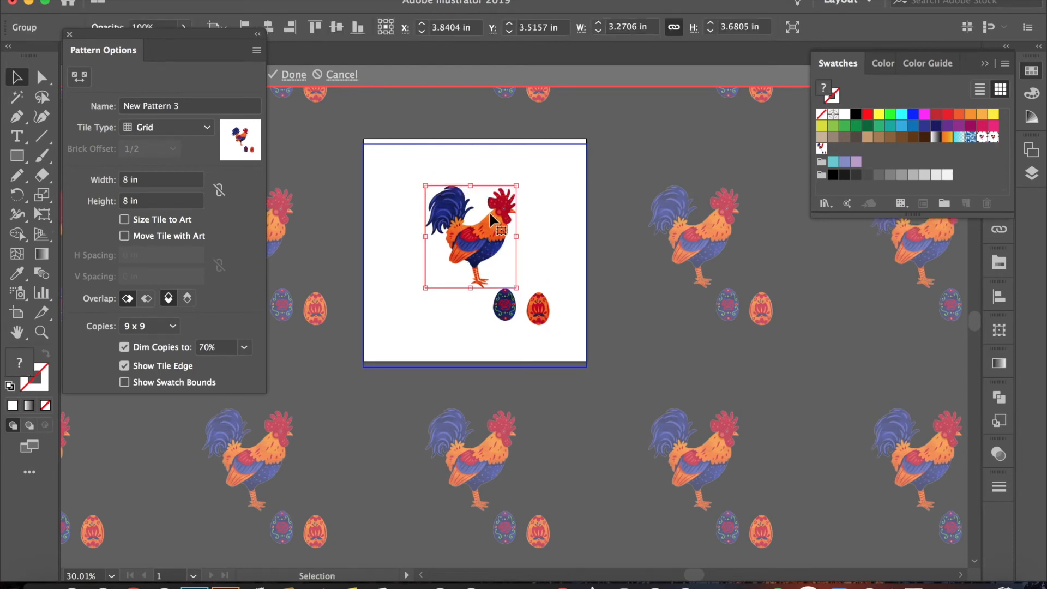
- Duplicate the rooster at the tile's upper-left corner, about X 0.33 in and Y 0.58 in, and reflect the copy across the vertical axis
{"action": "left_click_drag", "start_coordinate": [488, 226], "coordinate": [390, 142]}
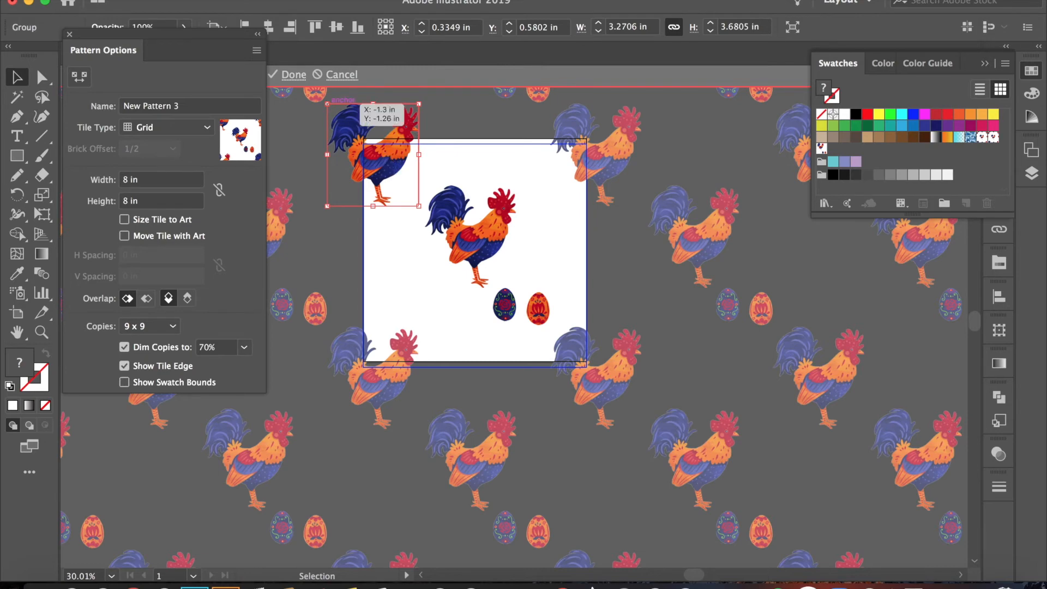
{"action": "left_click", "coordinate": [207, 2]}
{"action": "mouse_move", "coordinate": [213, 3]}
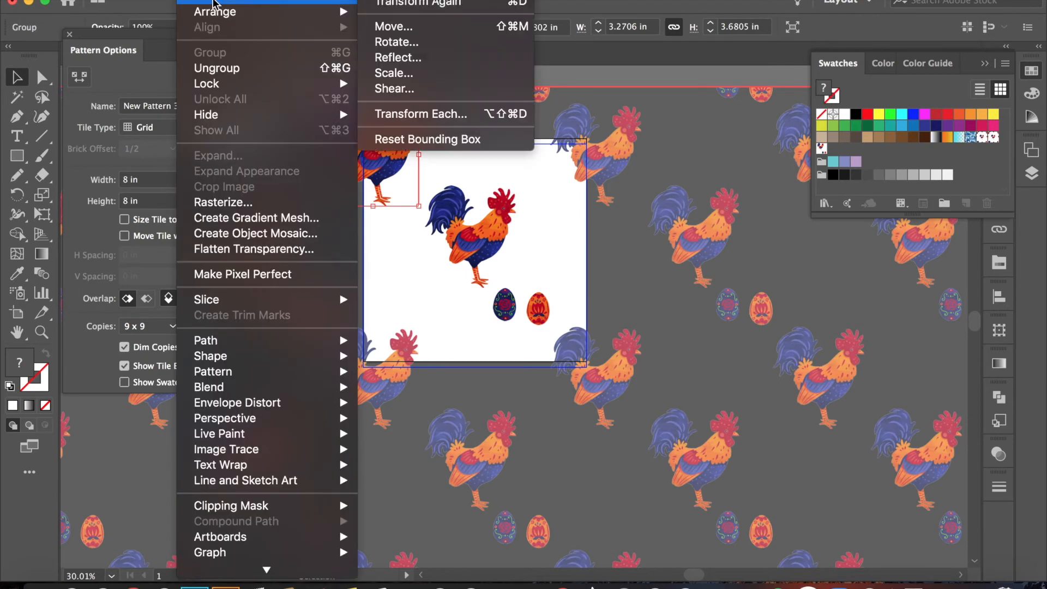
{"action": "left_click", "coordinate": [429, 58]}
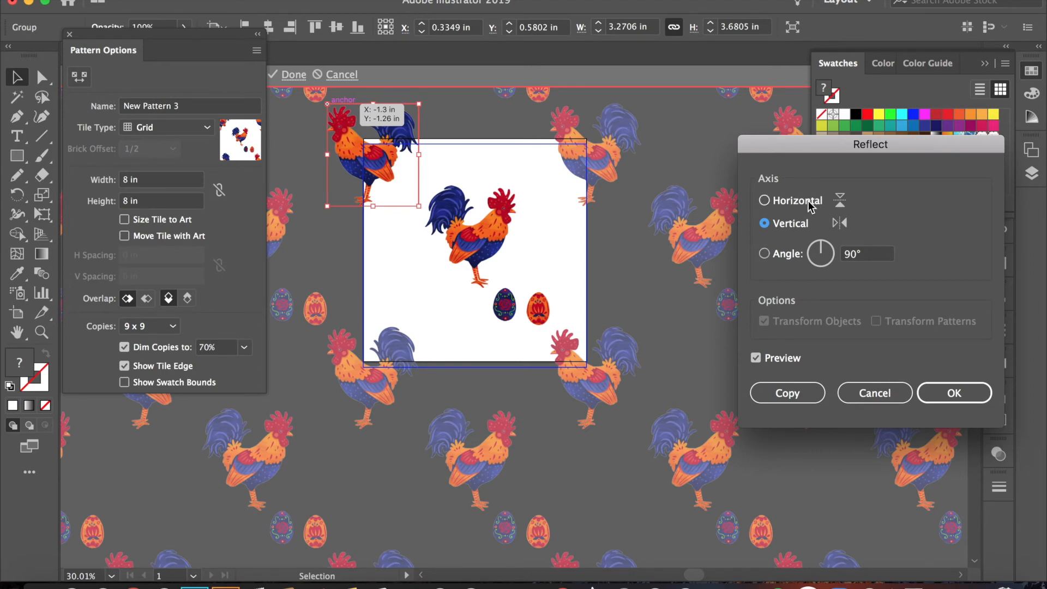
{"action": "left_click", "coordinate": [765, 201]}
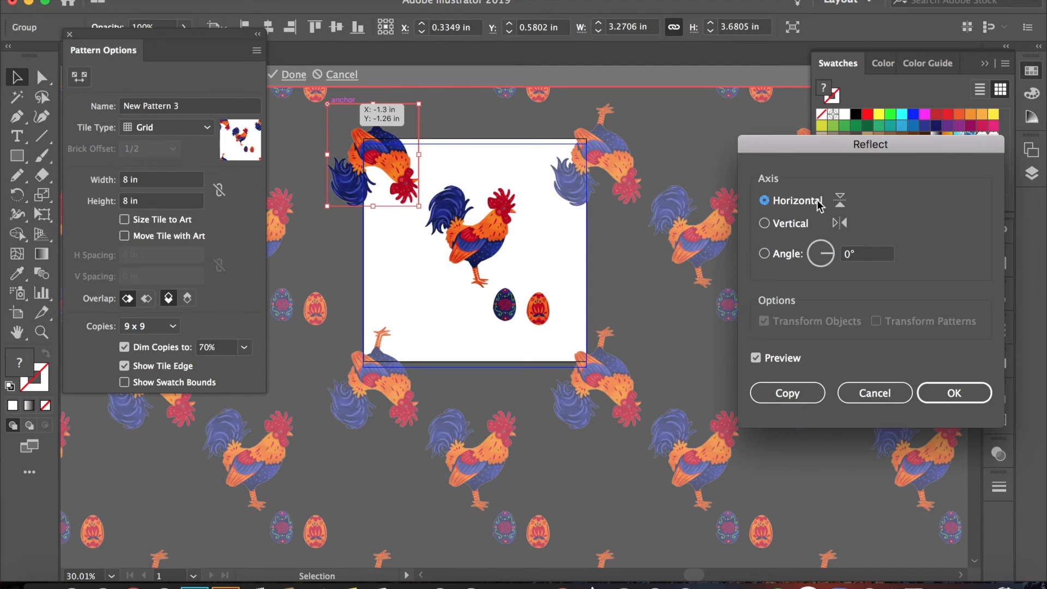
{"action": "left_click", "coordinate": [765, 224]}
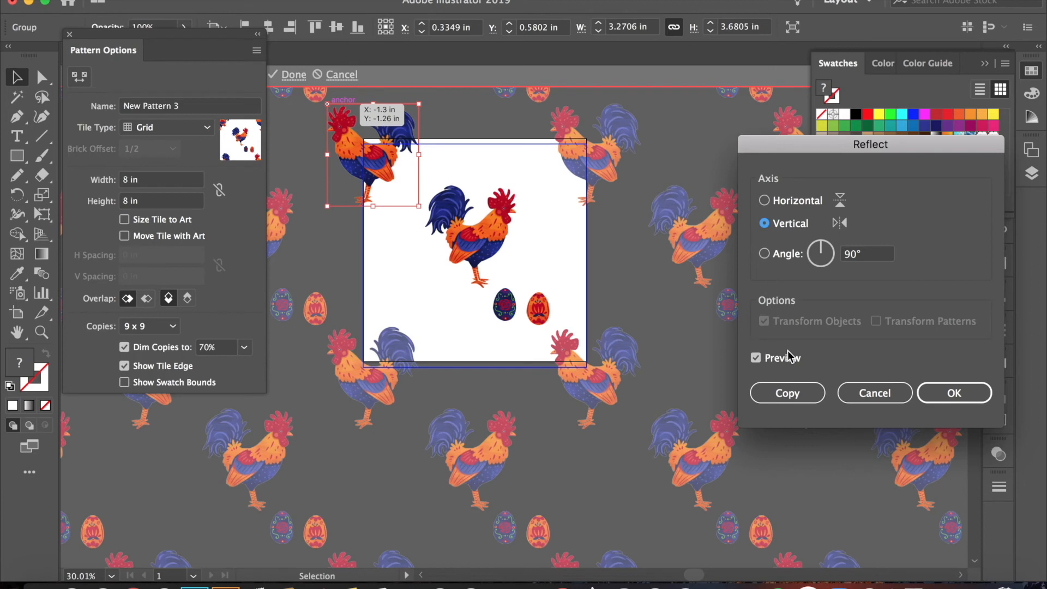
{"action": "left_click", "coordinate": [954, 393]}
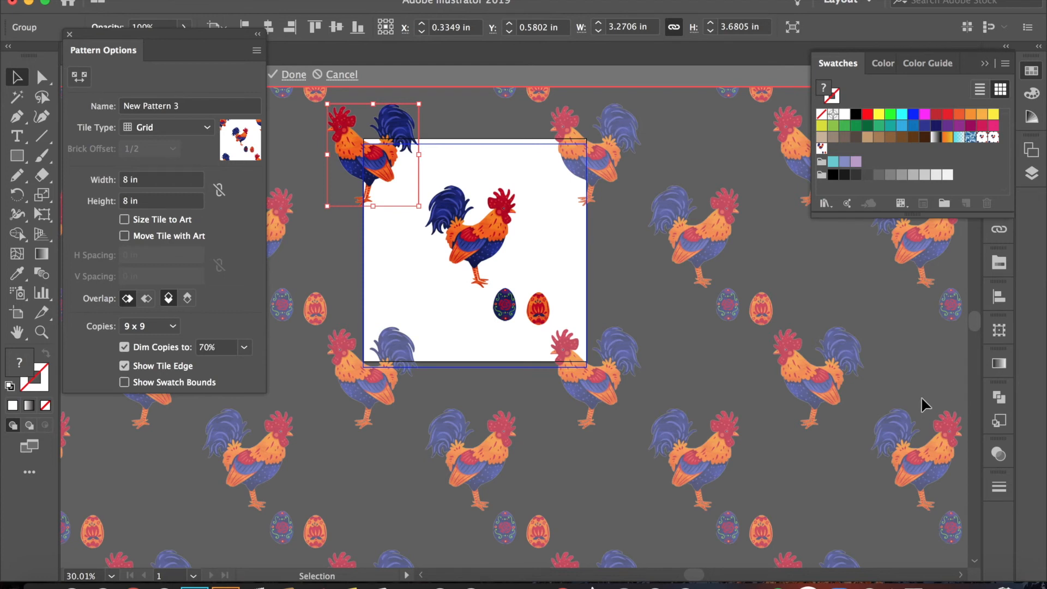
- Move the blue egg to the tile's top edge and the orange egg to its right edge, about X 7.91 in and Y 4.19 in, and finish the pattern
{"action": "left_click_drag", "start_coordinate": [499, 303], "coordinate": [483, 151]}
{"action": "left_click", "coordinate": [539, 308]}
{"action": "left_click_drag", "start_coordinate": [539, 309], "coordinate": [585, 257]}
{"action": "scroll", "coordinate": [656, 284], "scroll_direction": "right", "scroll_amount": 5}
{"action": "scroll", "coordinate": [655, 284], "scroll_direction": "up", "scroll_amount": 4}
{"action": "scroll", "coordinate": [654, 282], "scroll_direction": "up", "scroll_amount": 5}
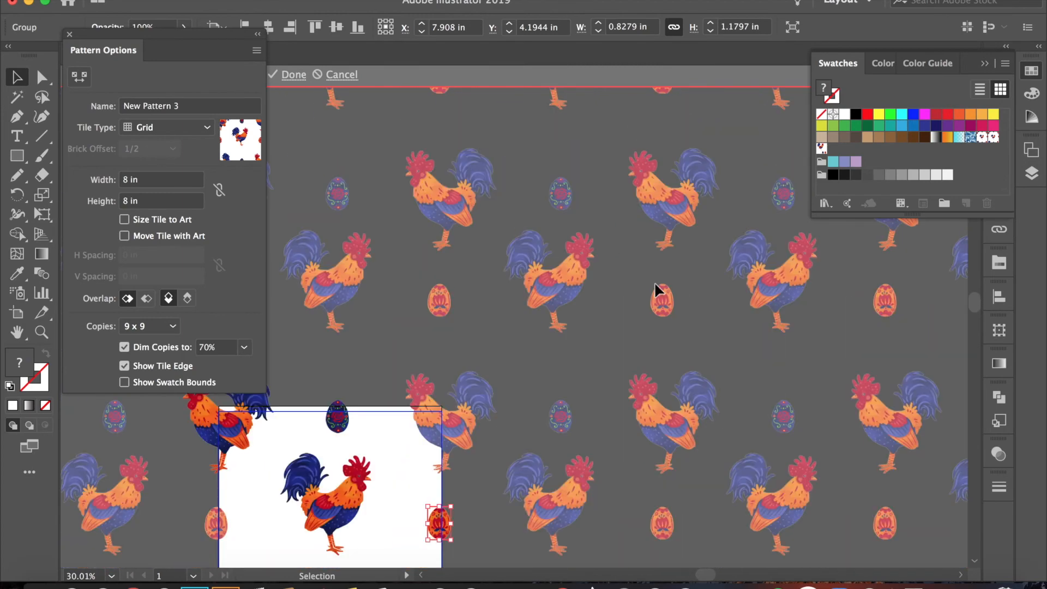
{"action": "scroll", "coordinate": [655, 282], "scroll_direction": "left", "scroll_amount": 5}
{"action": "scroll", "coordinate": [654, 281], "scroll_direction": "left", "scroll_amount": 5}
{"action": "scroll", "coordinate": [654, 281], "scroll_direction": "down", "scroll_amount": 5}
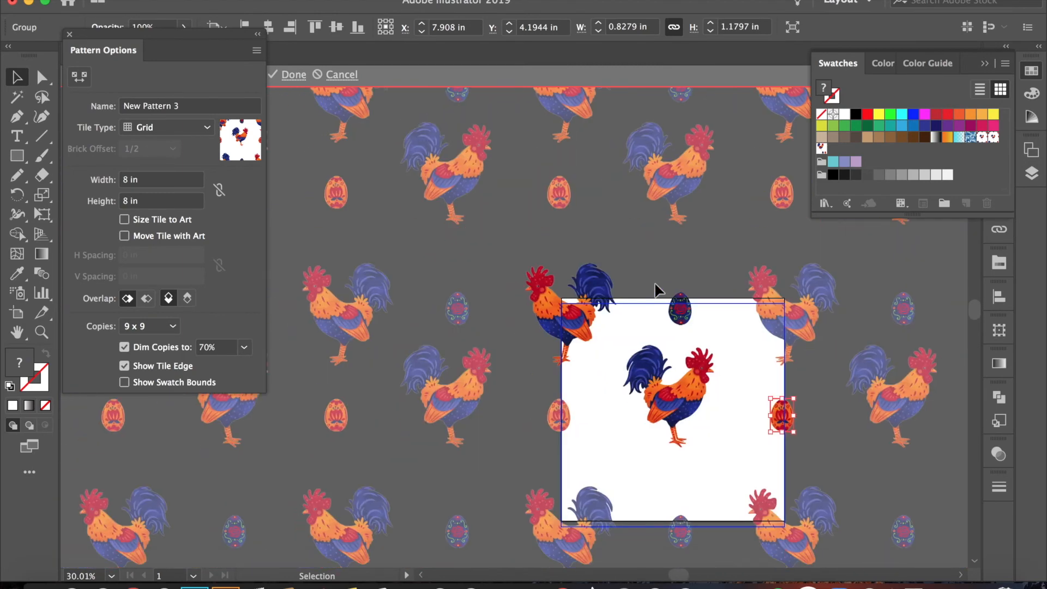
{"action": "scroll", "coordinate": [655, 281], "scroll_direction": "right", "scroll_amount": 4}
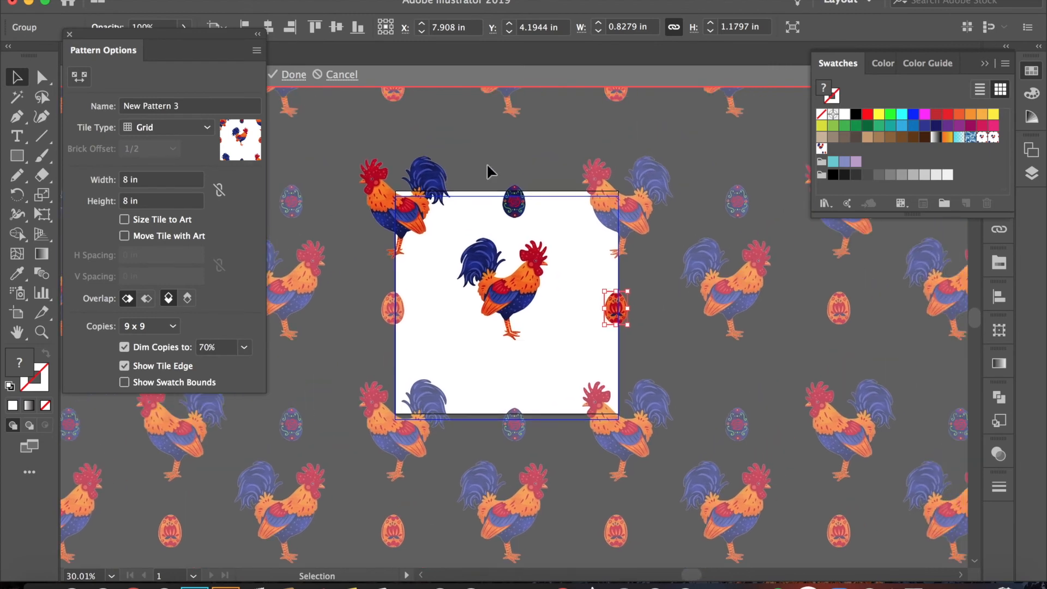
{"action": "left_click", "coordinate": [293, 77]}
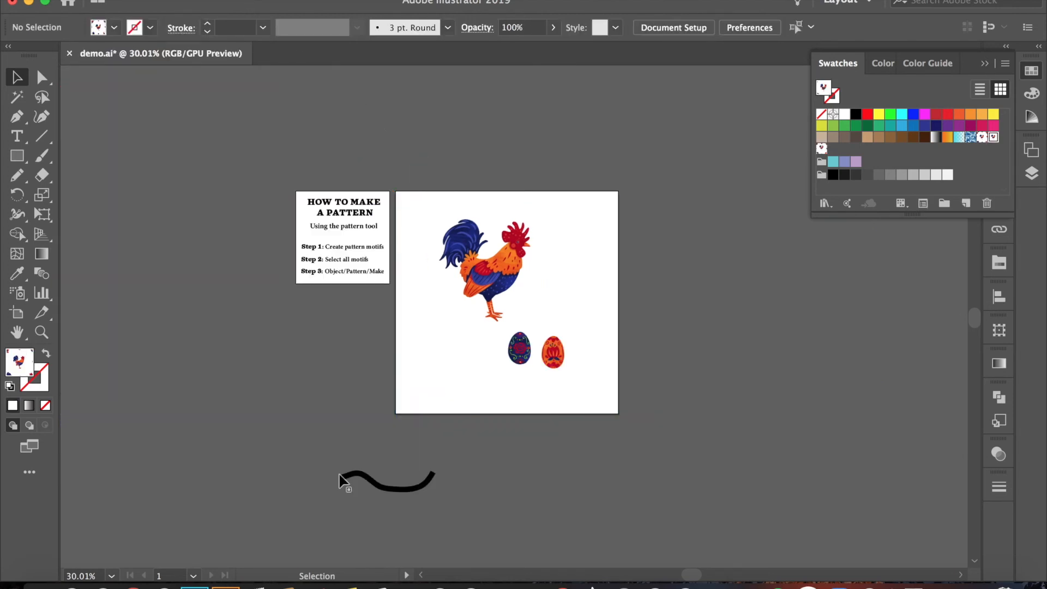
- Delete the stray black curved line below the artboard
{"action": "left_click", "coordinate": [355, 480]}
{"action": "key", "text": "Delete"}
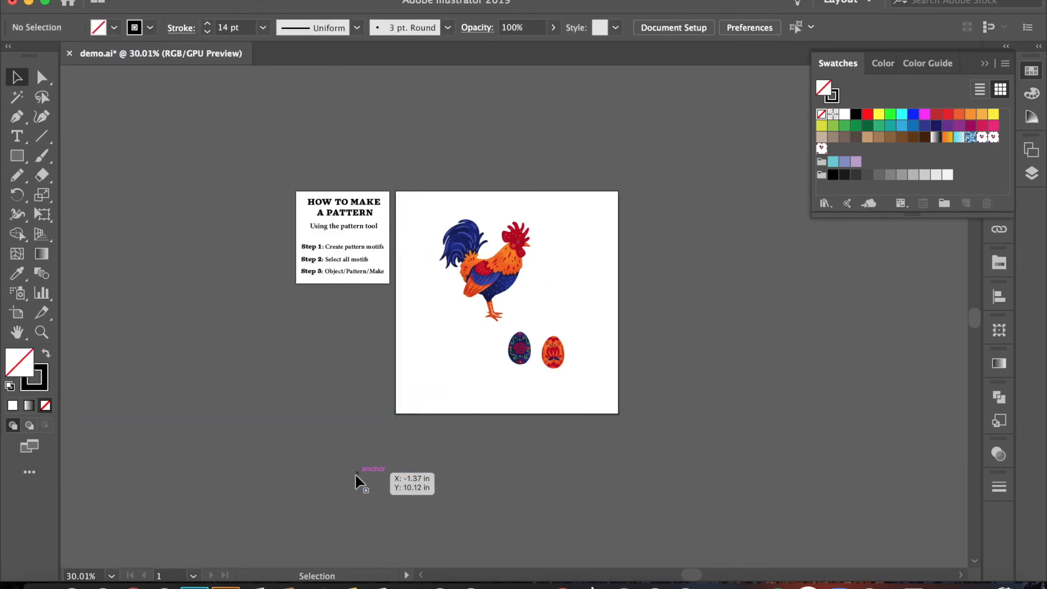
{"action": "scroll", "coordinate": [497, 499], "scroll_direction": "up", "scroll_amount": 3}
{"action": "scroll", "coordinate": [498, 500], "scroll_direction": "up", "scroll_amount": 2}
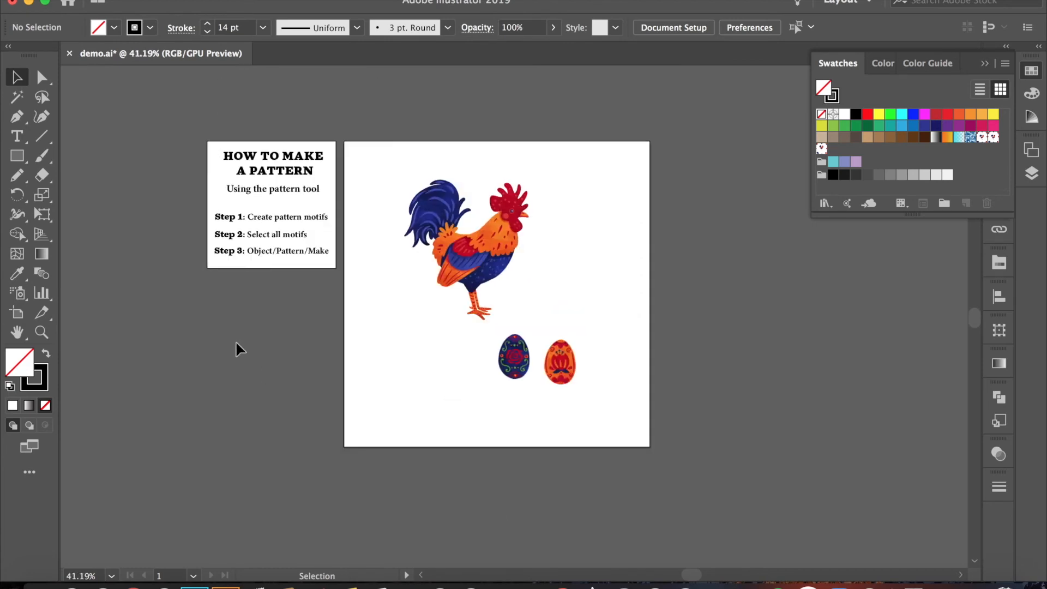
- Reopen the newest rooster and egg pattern swatch for editing, examine its repeat, and exit pattern editing
{"action": "double_click", "coordinate": [821, 153]}
{"action": "scroll", "coordinate": [721, 277], "scroll_direction": "down", "scroll_amount": 3}
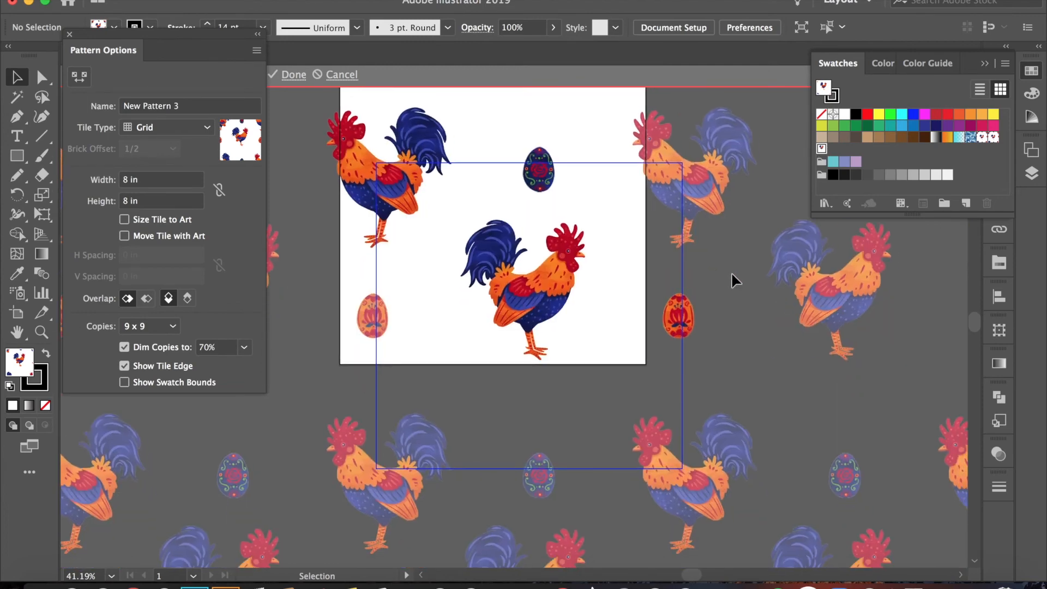
{"action": "scroll", "coordinate": [732, 272], "scroll_direction": "down", "scroll_amount": 4}
{"action": "scroll", "coordinate": [731, 272], "scroll_direction": "right", "scroll_amount": 3}
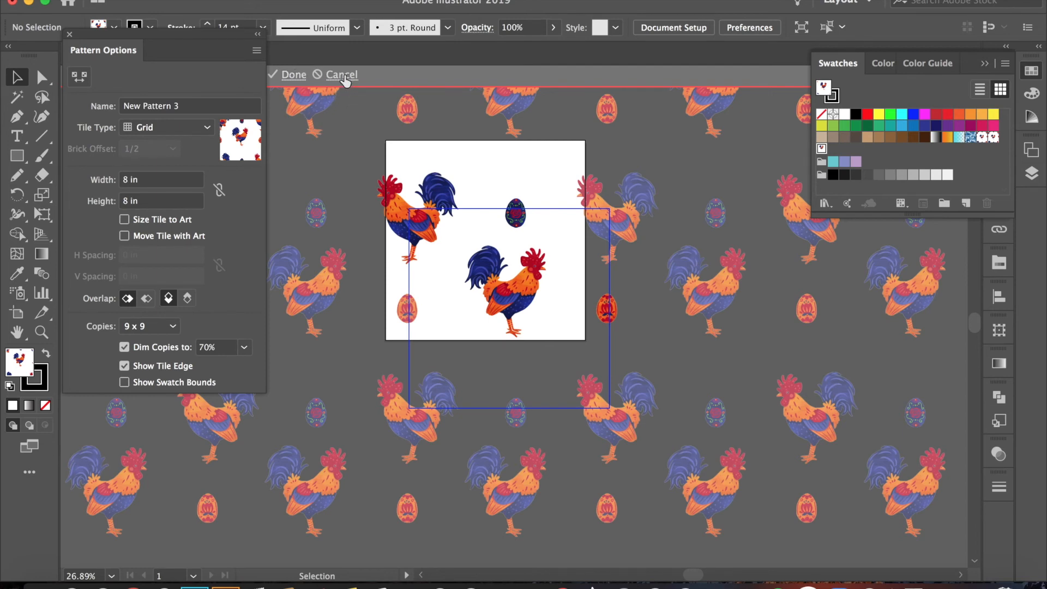
{"action": "left_click", "coordinate": [286, 76]}
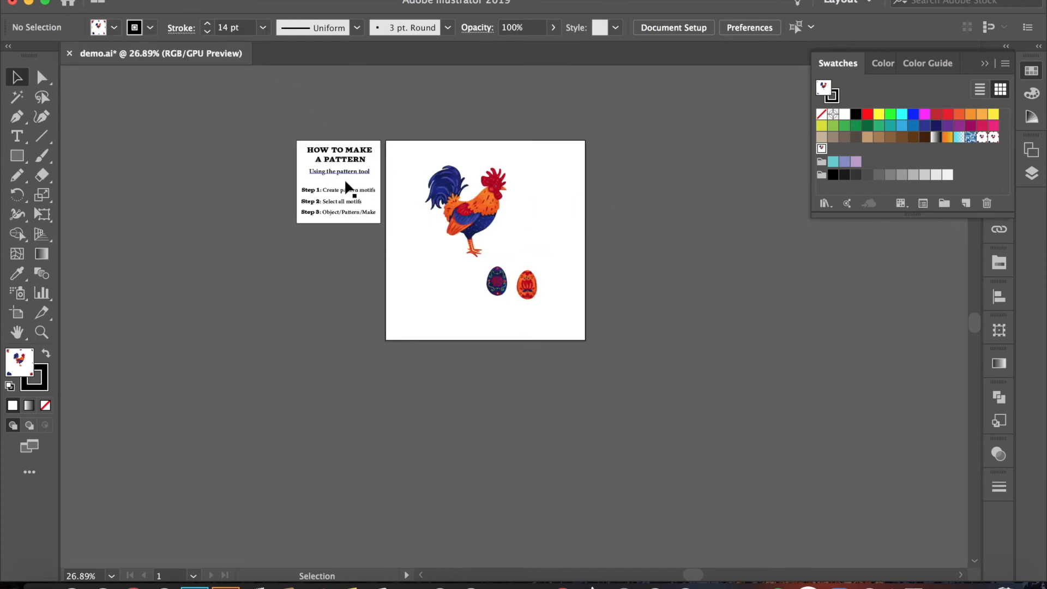
- Draw a tall rectangle filled with the rooster pattern beside the instruction artboard, and remove its black stroke
{"action": "scroll", "coordinate": [344, 249], "scroll_direction": "up", "scroll_amount": 5}
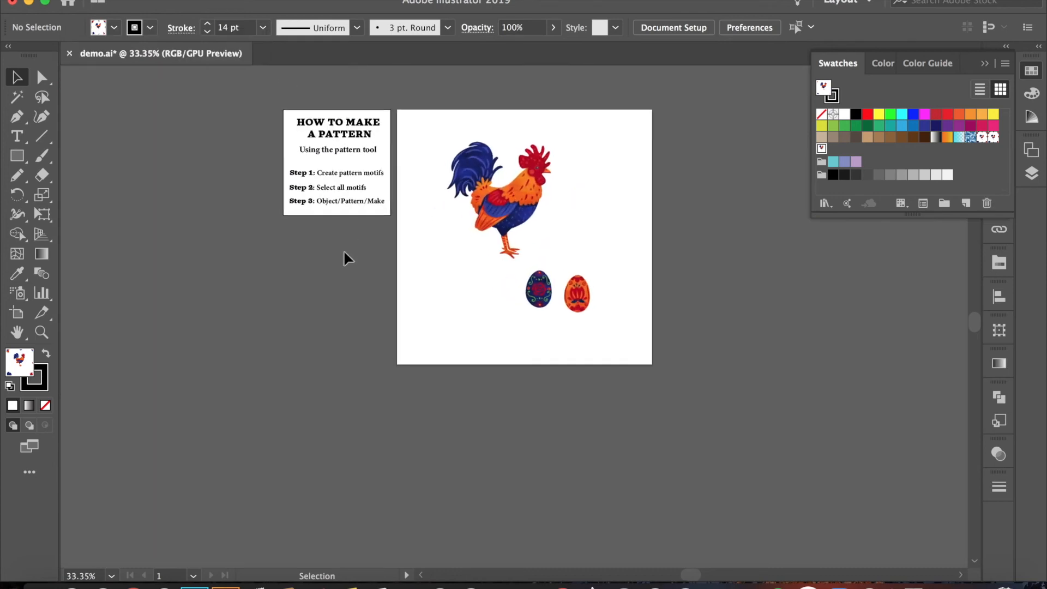
{"action": "scroll", "coordinate": [343, 250], "scroll_direction": "up", "scroll_amount": 3}
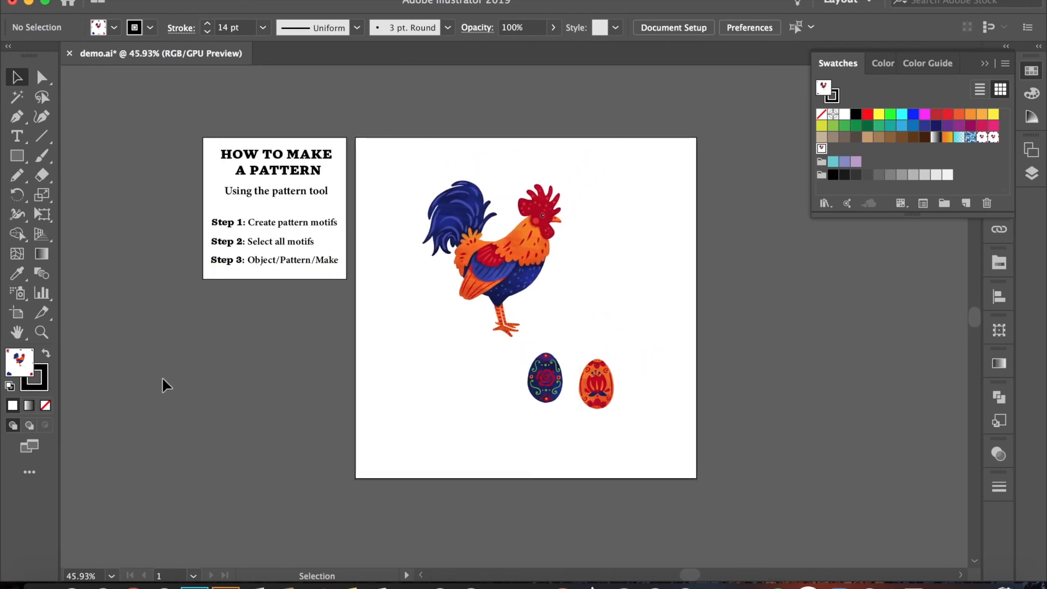
{"action": "scroll", "coordinate": [162, 378], "scroll_direction": "left", "scroll_amount": 3}
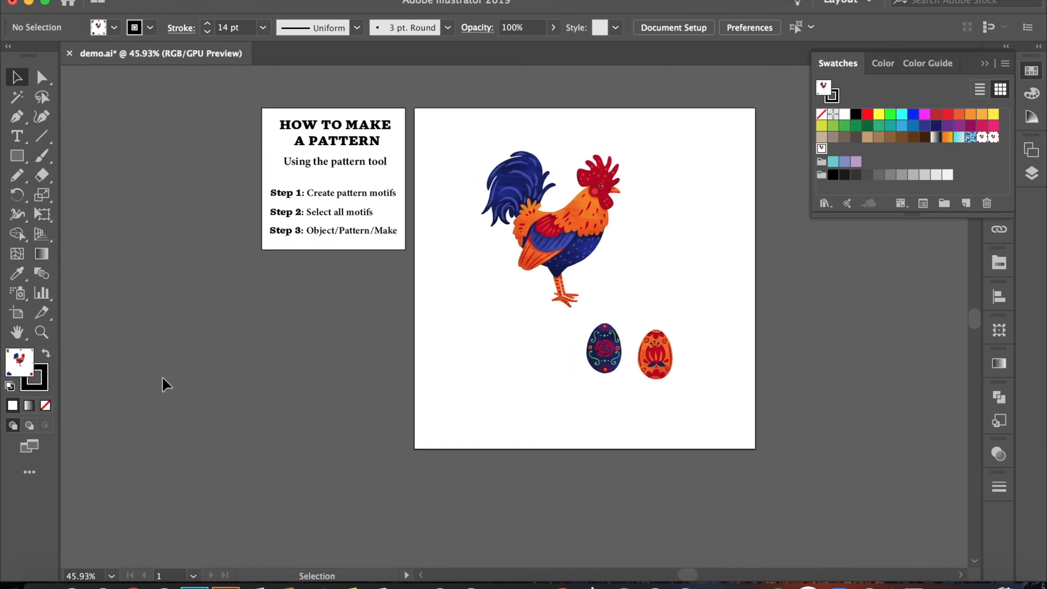
{"action": "left_click", "coordinate": [16, 156]}
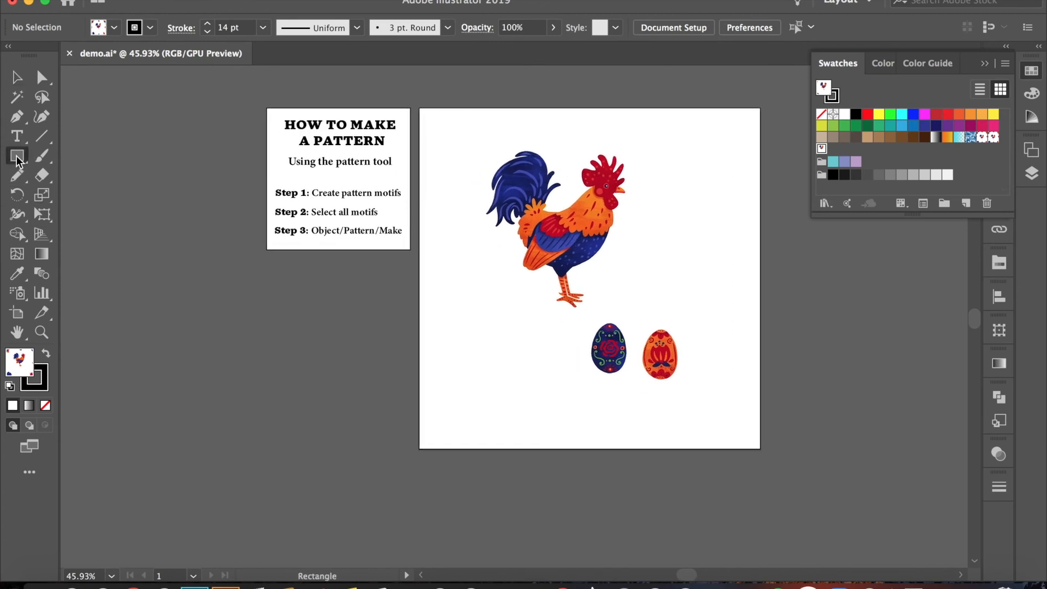
{"action": "mouse_move", "coordinate": [82, 97]}
{"action": "left_mouse_down"}
{"action": "mouse_move", "coordinate": [175, 238]}
{"action": "mouse_move", "coordinate": [246, 456]}
{"action": "left_mouse_up"}
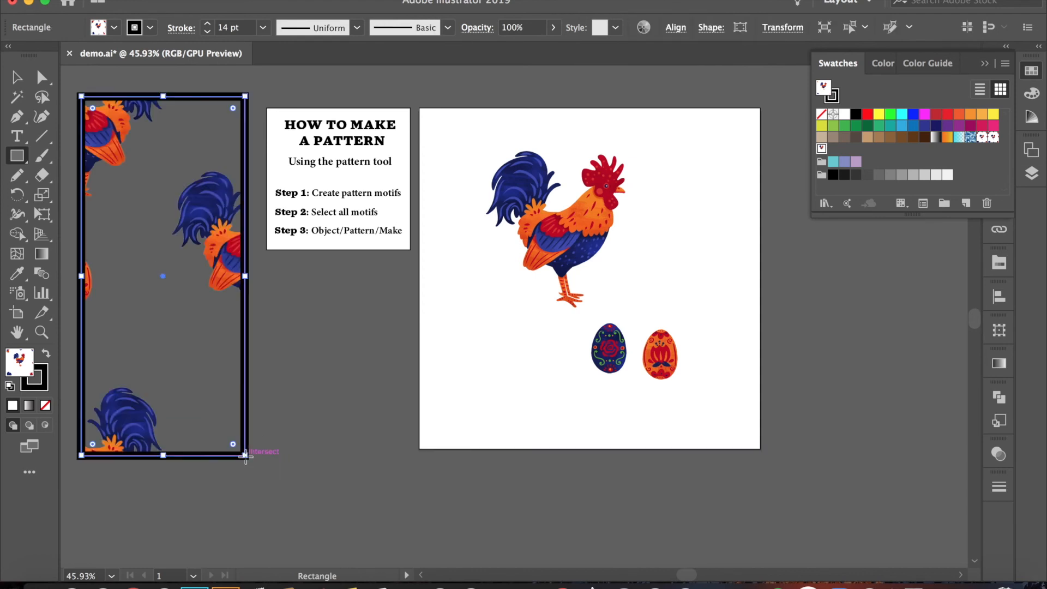
{"action": "left_click", "coordinate": [31, 388]}
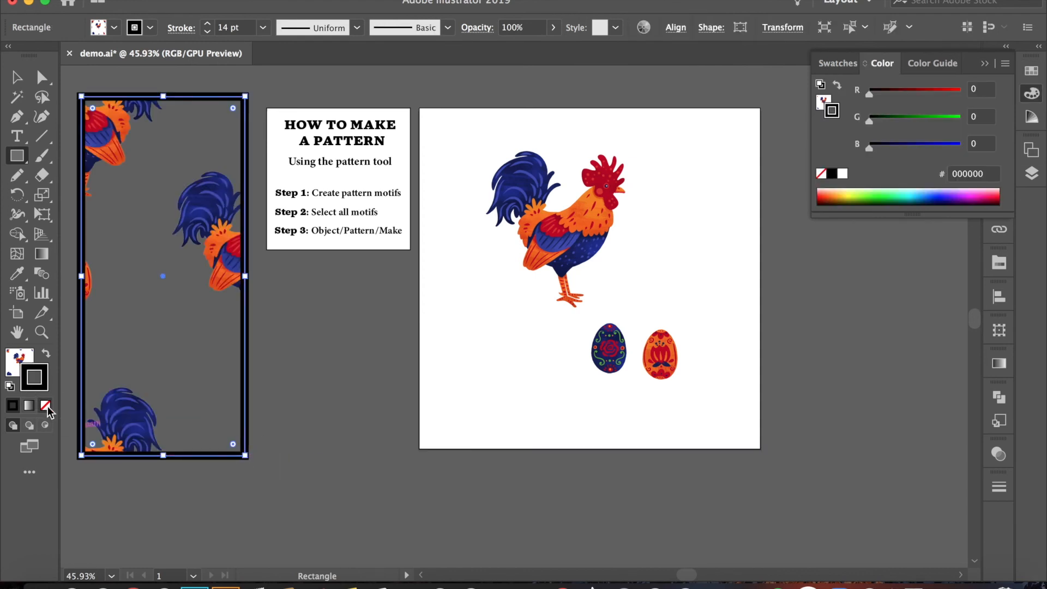
{"action": "left_click", "coordinate": [46, 406]}
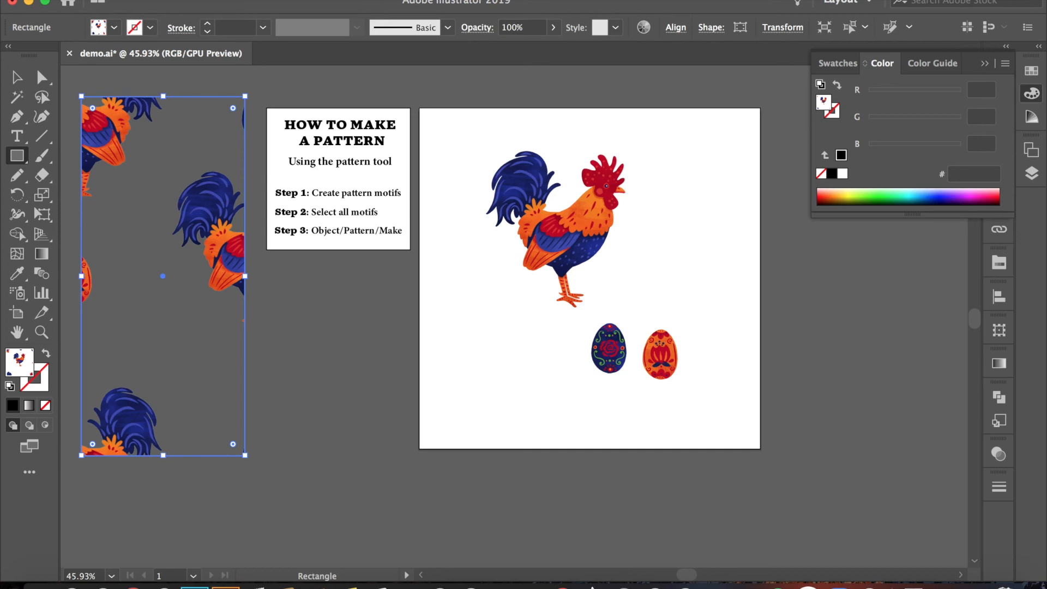
- Scale only the rectangle's pattern fill uniformly to 50%, with Transform Objects off and Transform Patterns on
{"action": "left_click", "coordinate": [194, 1]}
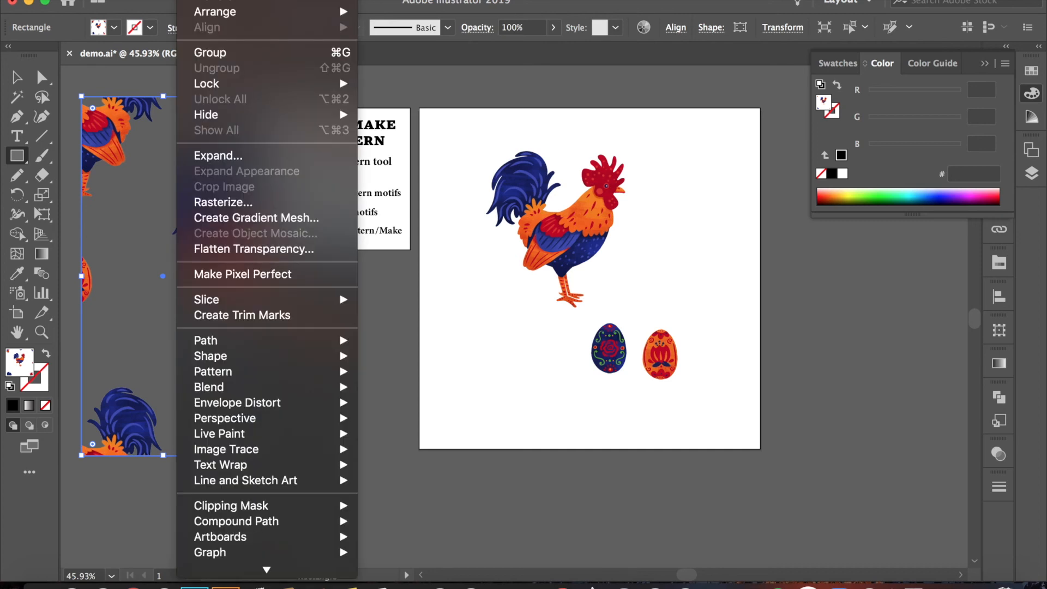
{"action": "mouse_move", "coordinate": [239, 3]}
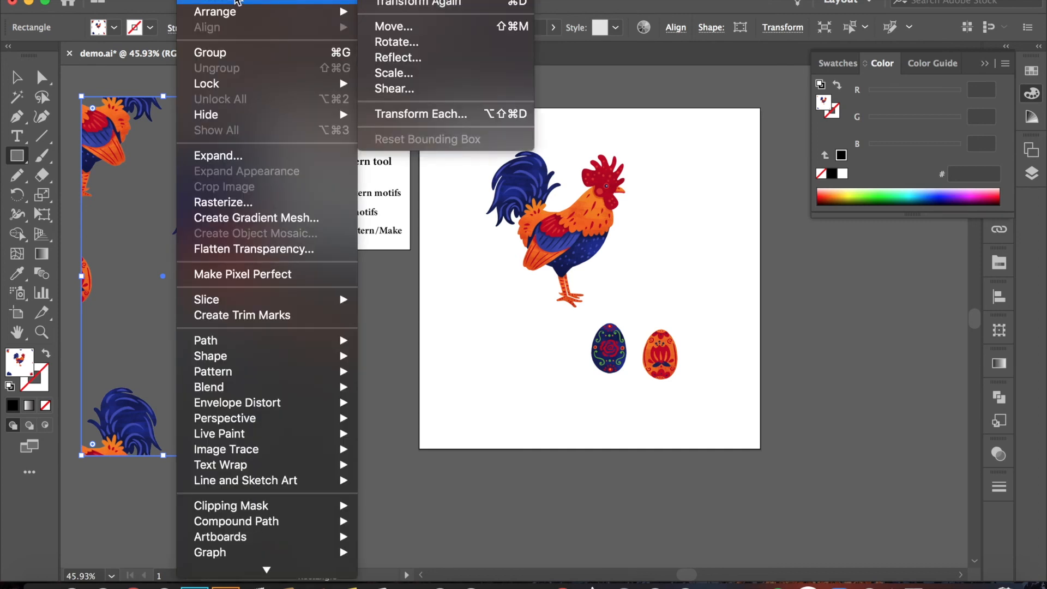
{"action": "left_click", "coordinate": [385, 75]}
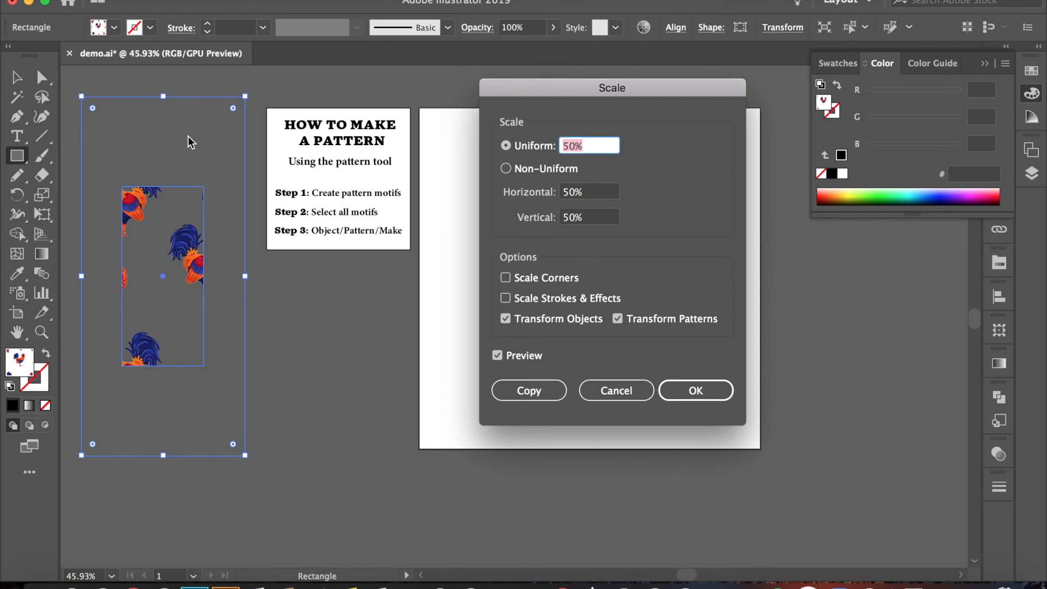
{"action": "left_click", "coordinate": [571, 145]}
{"action": "left_click", "coordinate": [505, 320]}
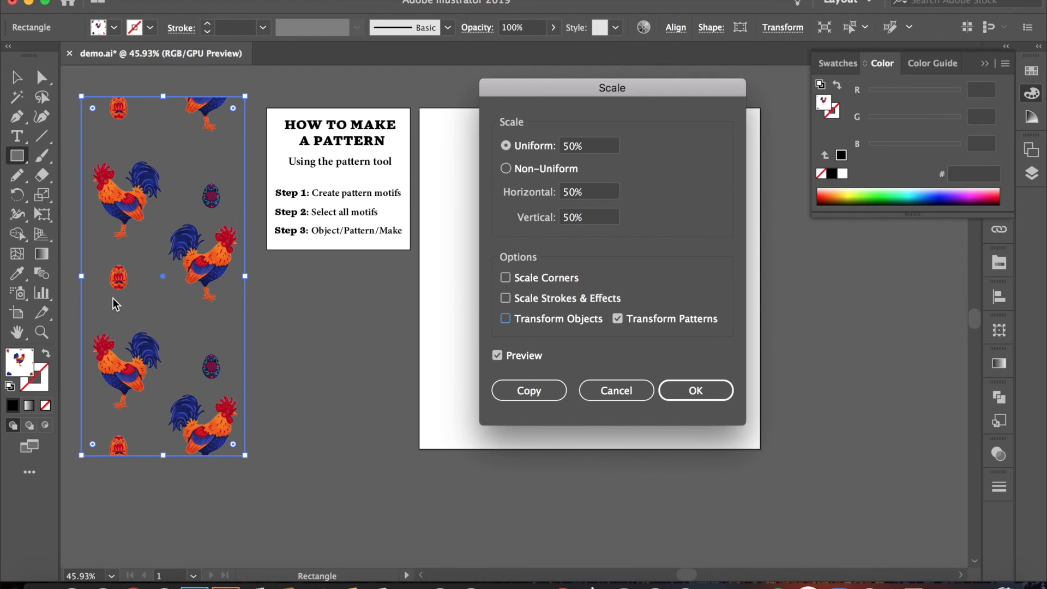
{"action": "left_click", "coordinate": [566, 147]}
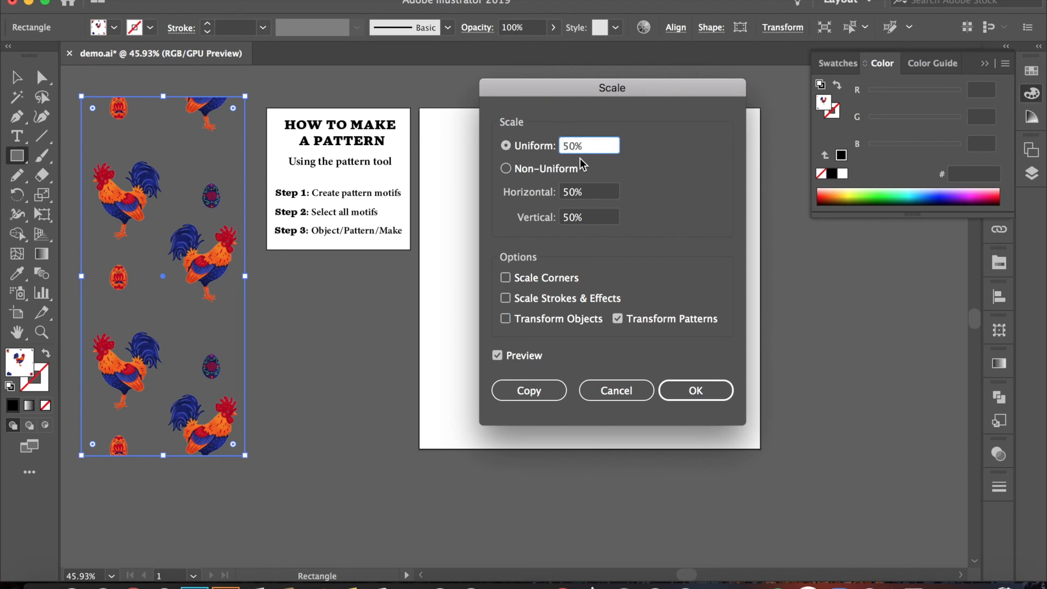
{"action": "type", "text": "1"}
{"action": "key", "text": "BackSpace"}
{"action": "left_click", "coordinate": [693, 391]}
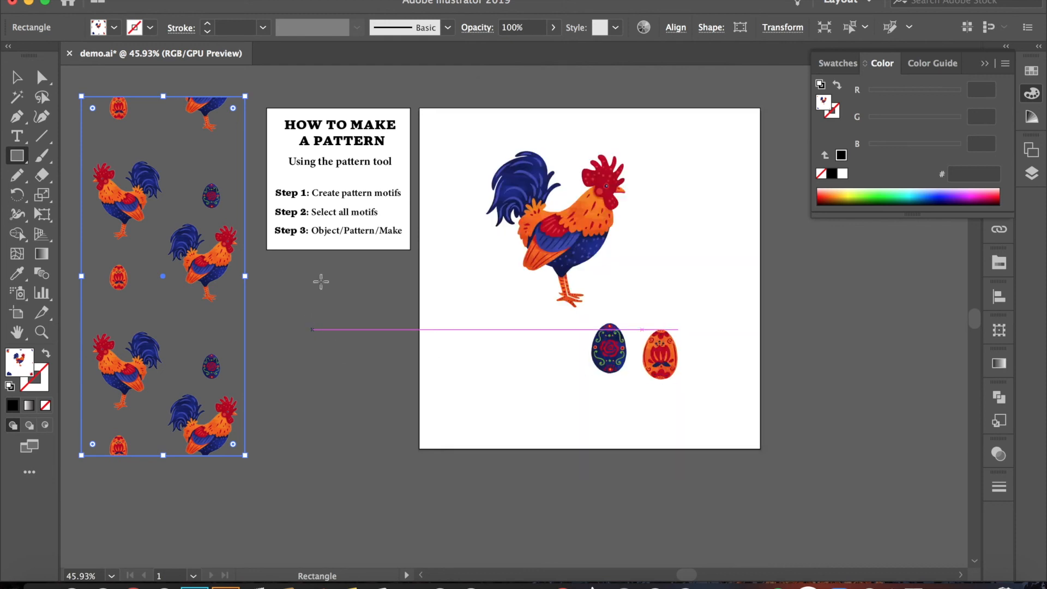
{"action": "scroll", "coordinate": [336, 268], "scroll_direction": "up", "scroll_amount": 4}
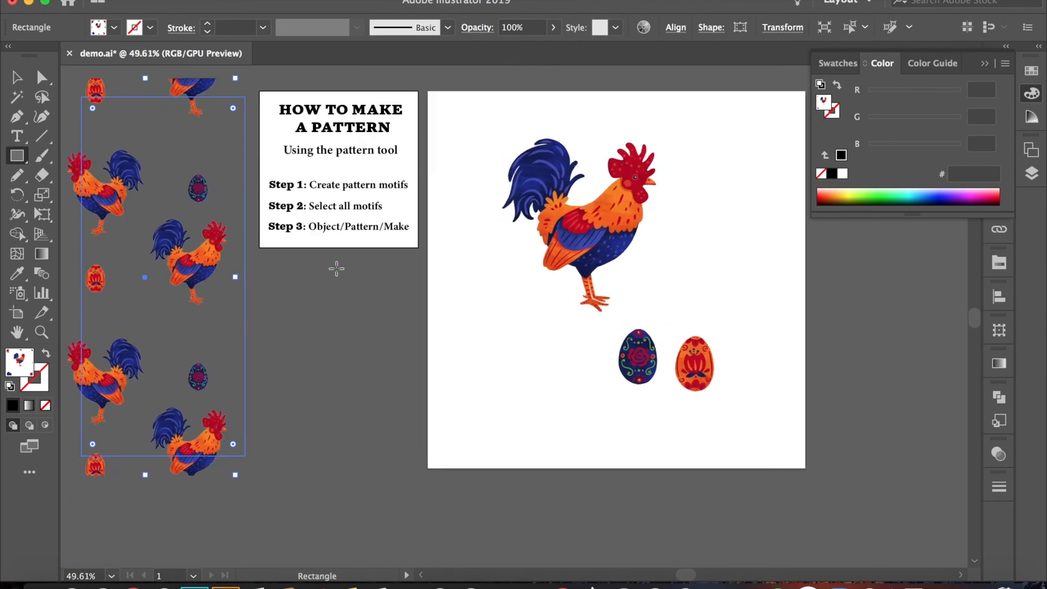
{"action": "scroll", "coordinate": [336, 268], "scroll_direction": "up", "scroll_amount": 1}
{"action": "scroll", "coordinate": [336, 268], "scroll_direction": "up", "scroll_amount": 3}
{"action": "scroll", "coordinate": [337, 268], "scroll_direction": "left", "scroll_amount": 2}
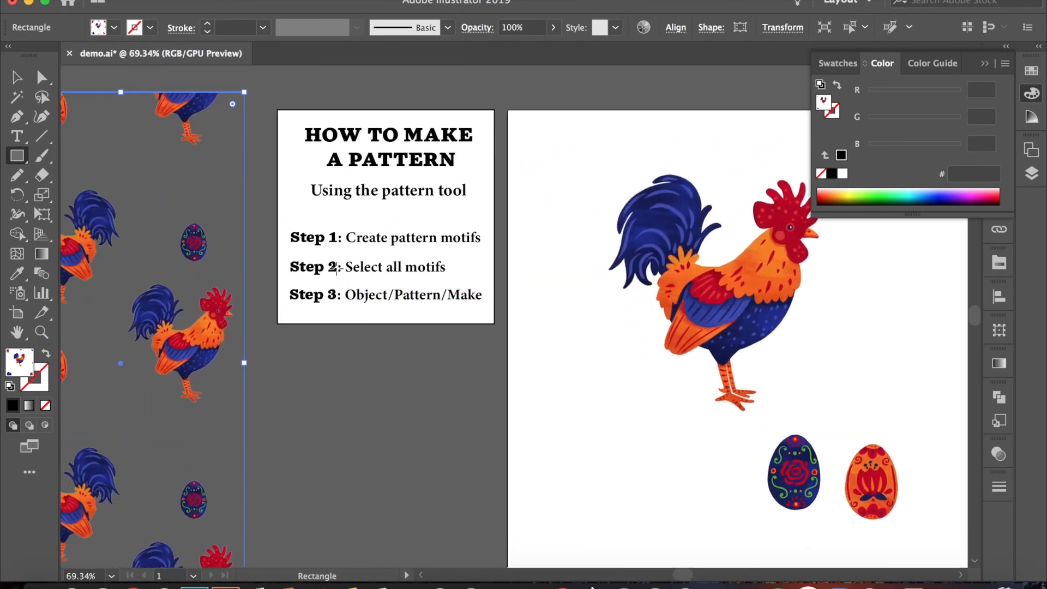